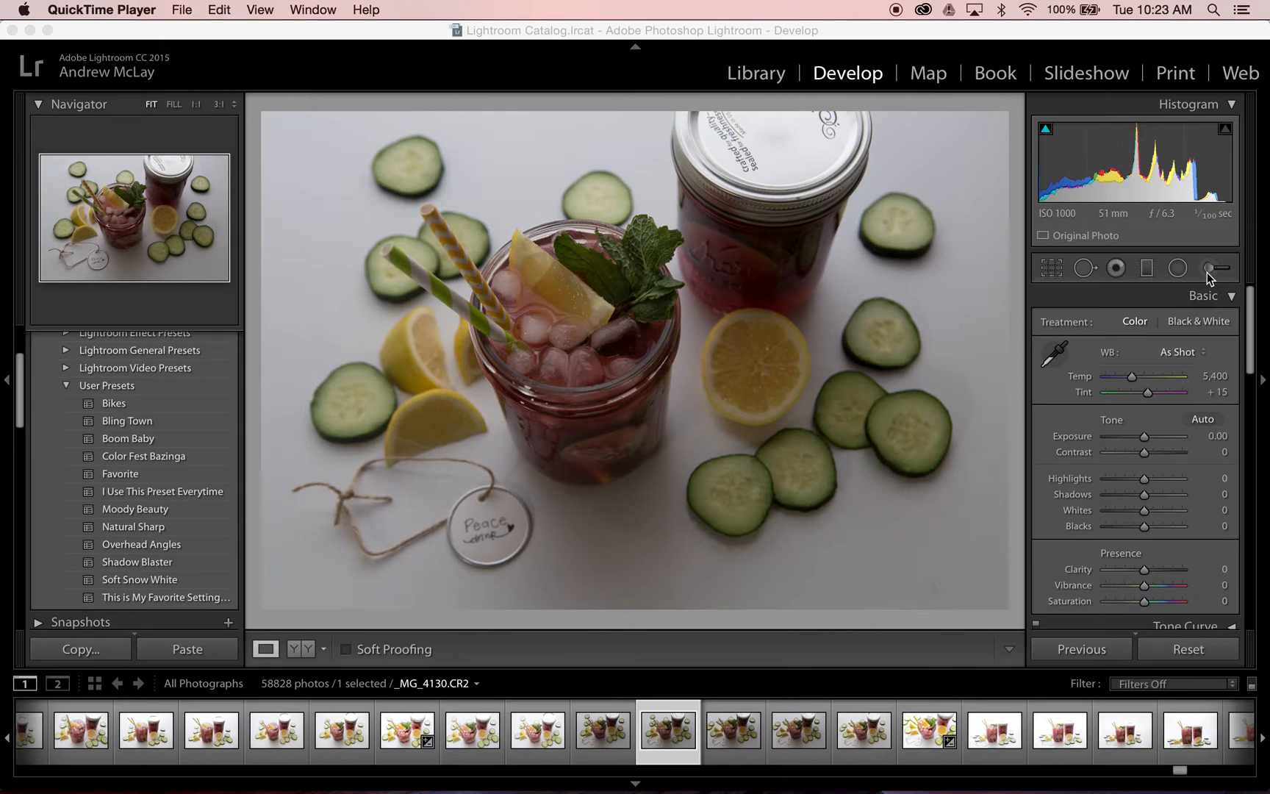
Activate the Adjustment Brush and adjust the brush size for painting over the drink jar
click(1207, 272)
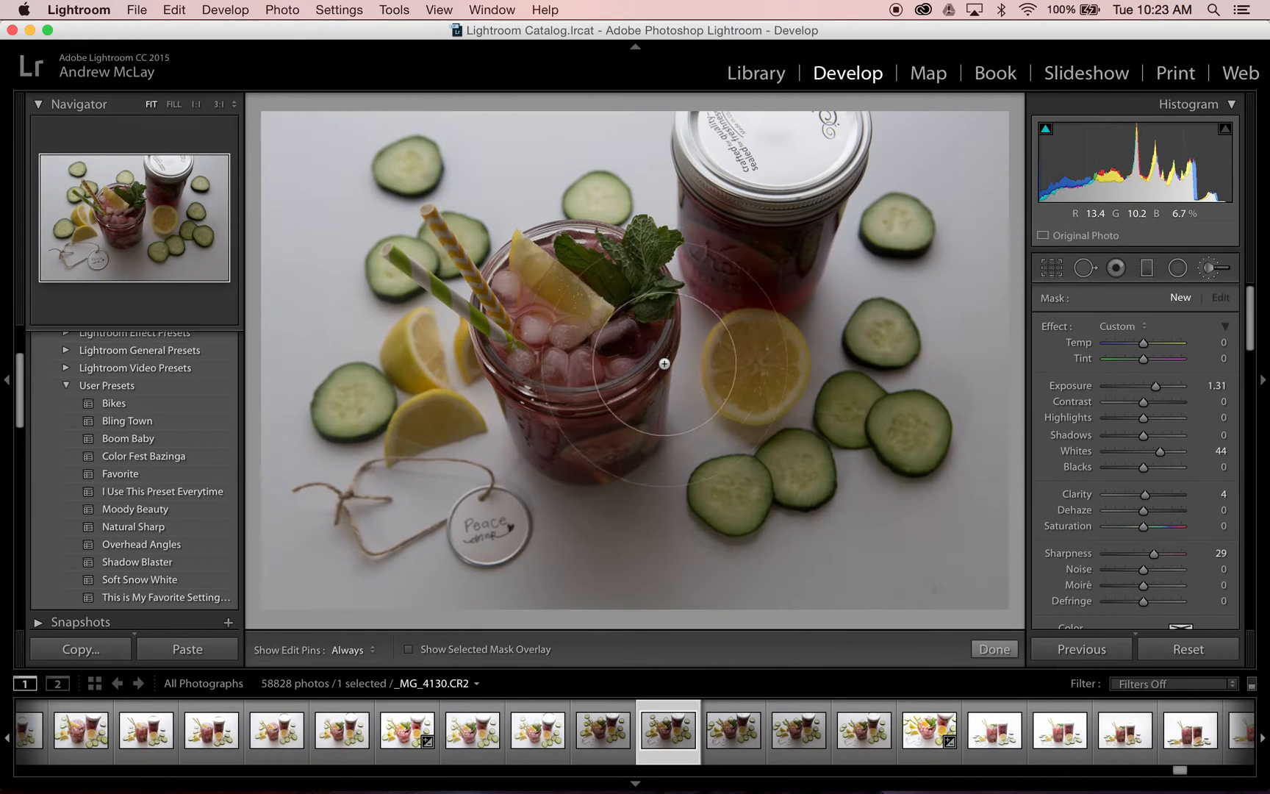
scroll(1132, 537, down, 5)
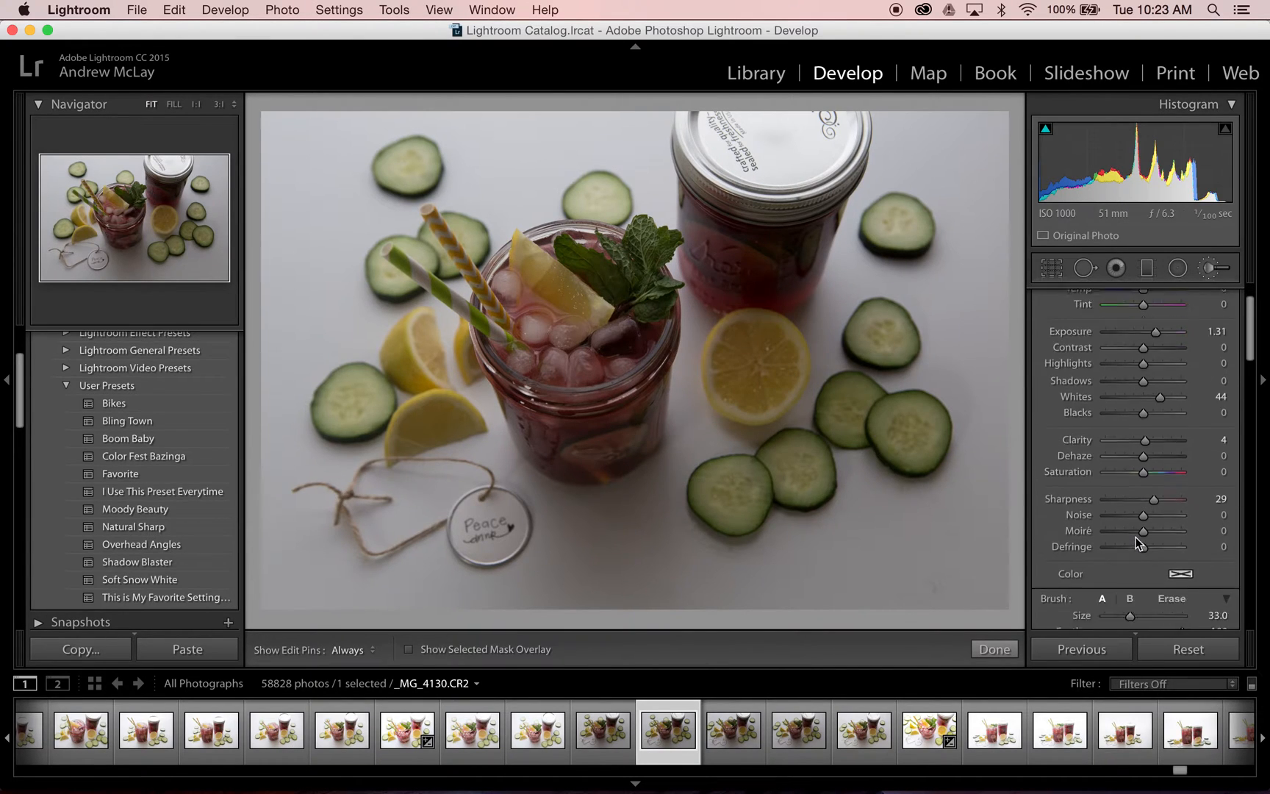
click(1116, 536)
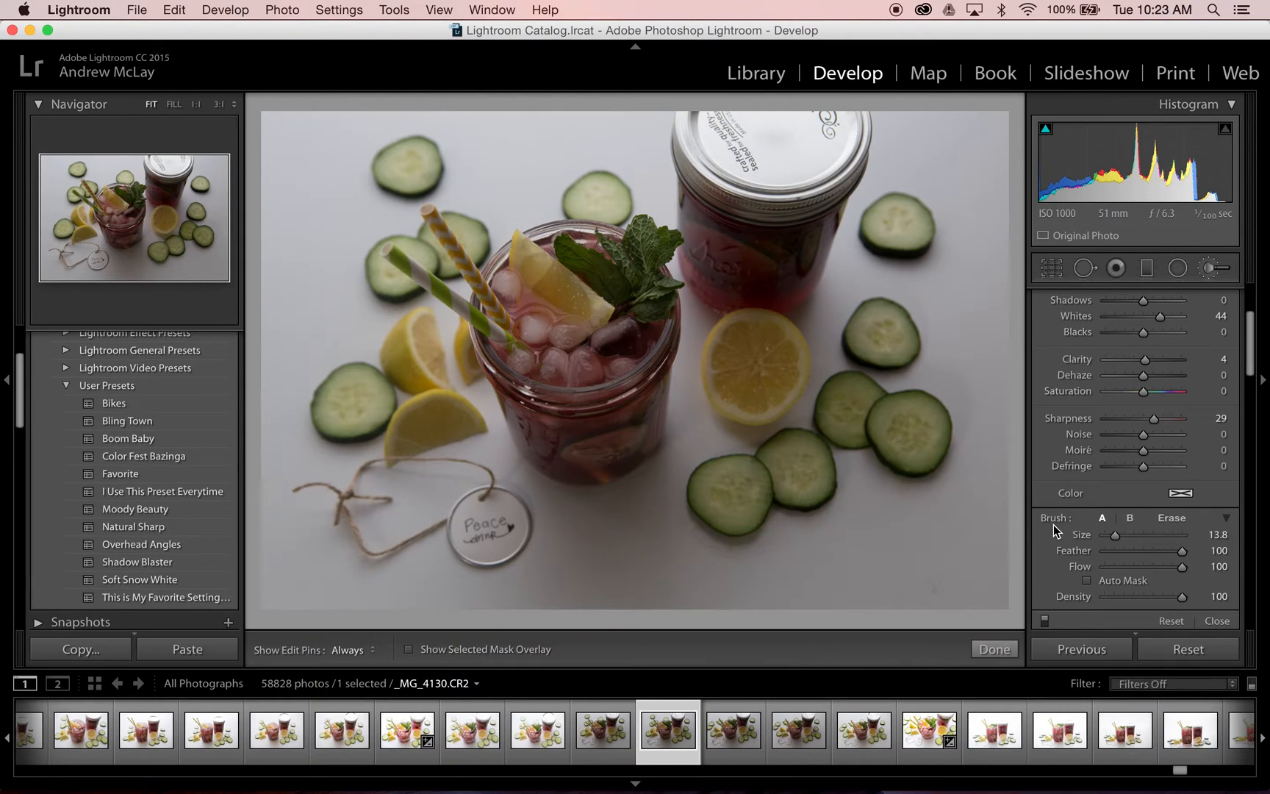
click(1132, 536)
drag(1135, 534, 1135, 534)
scroll(1164, 407, up, 4)
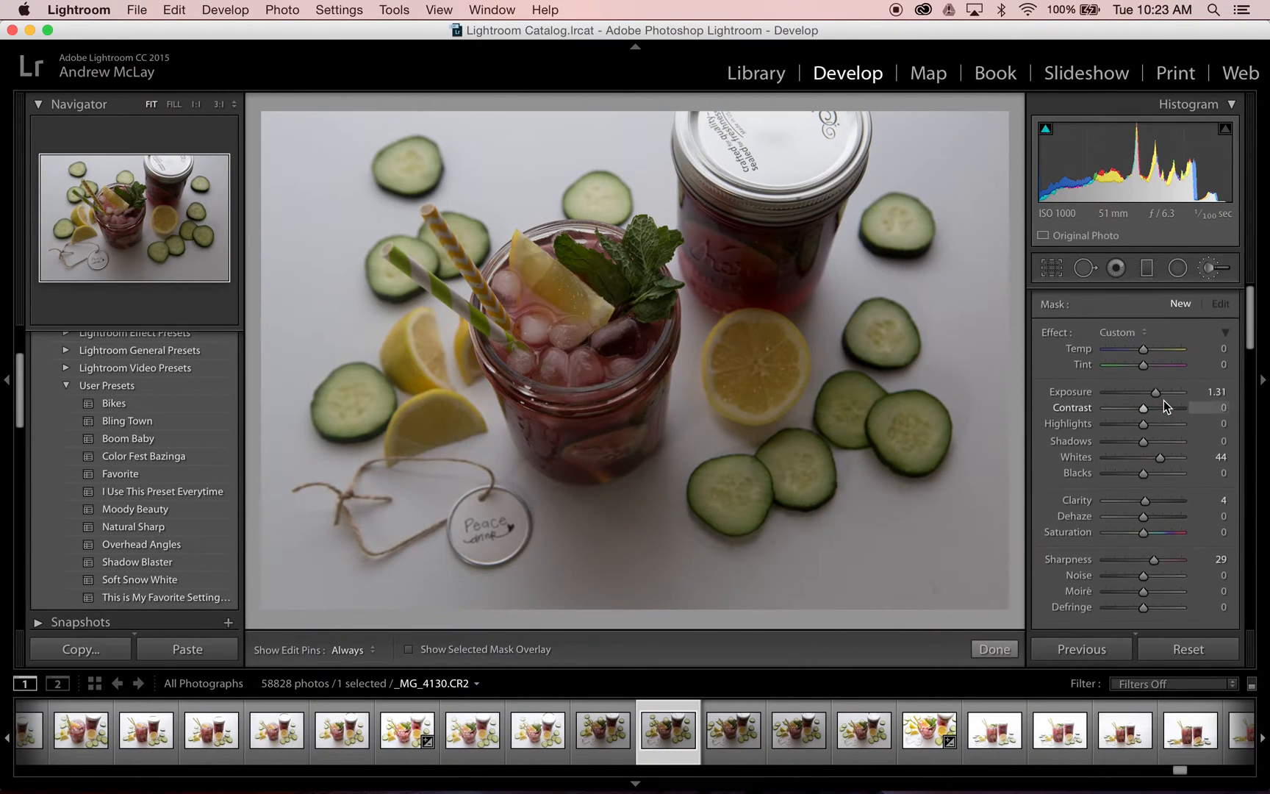
scroll(1107, 384, down, 1)
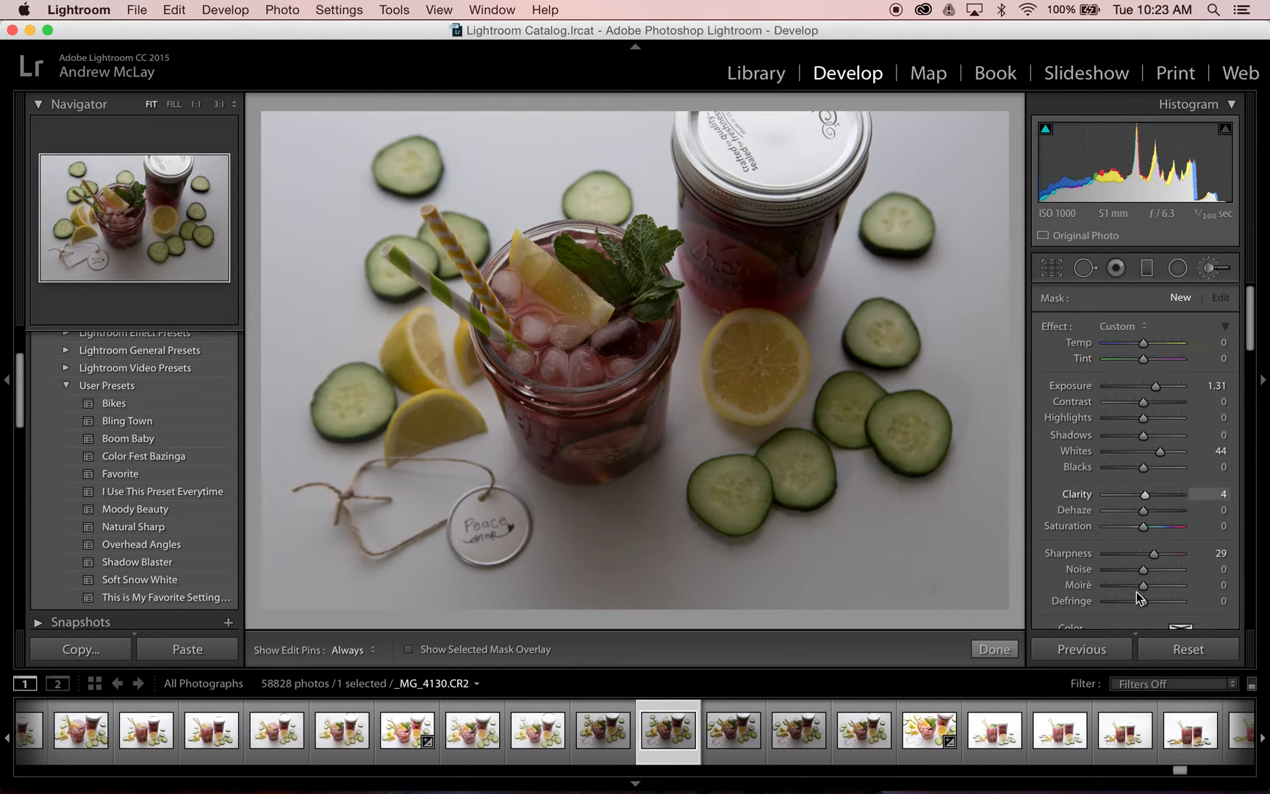
Paint an Adjustment Brush mask over the front drink jar, including its straws, lemon, ice and mint
key(h)
mouse_move(571, 373)
mouse_down()
mouse_move(568, 388)
mouse_move(618, 309)
mouse_move(551, 271)
mouse_up()
drag(447, 271, 441, 262)
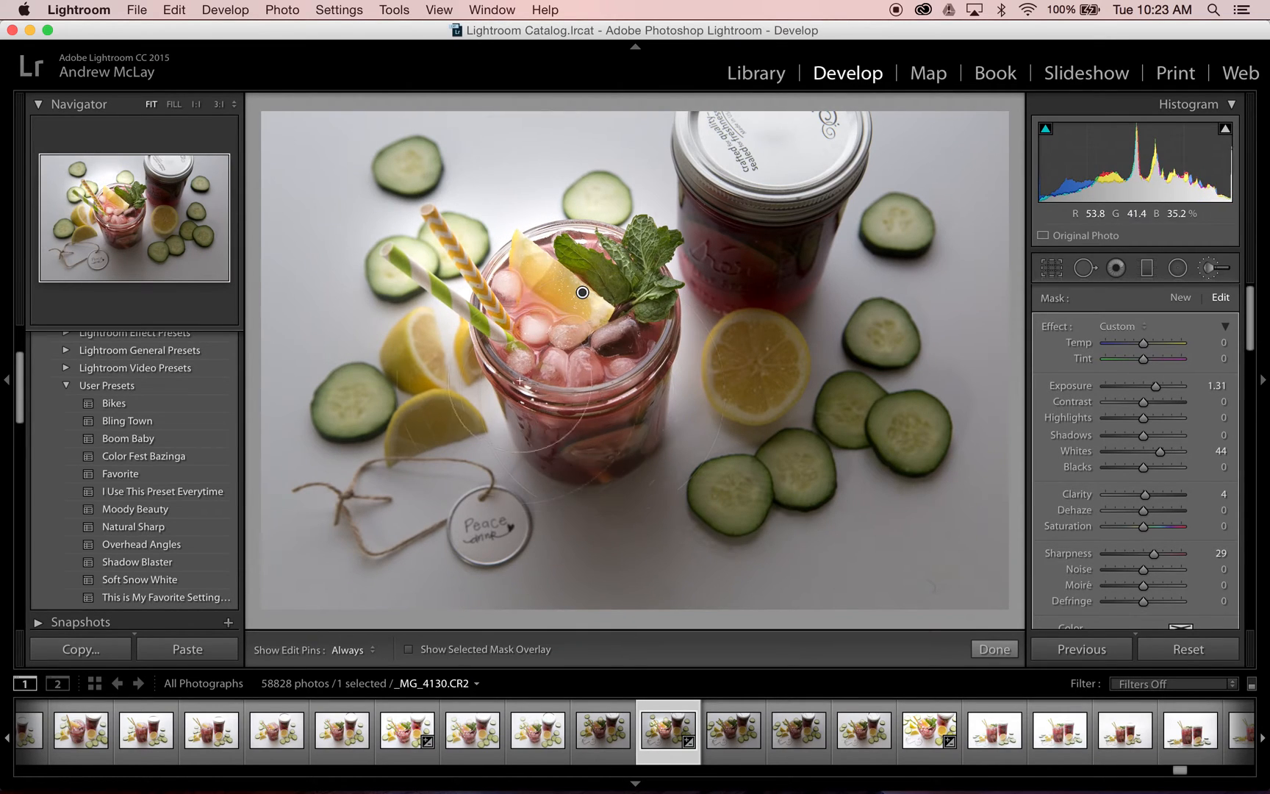
click(484, 386)
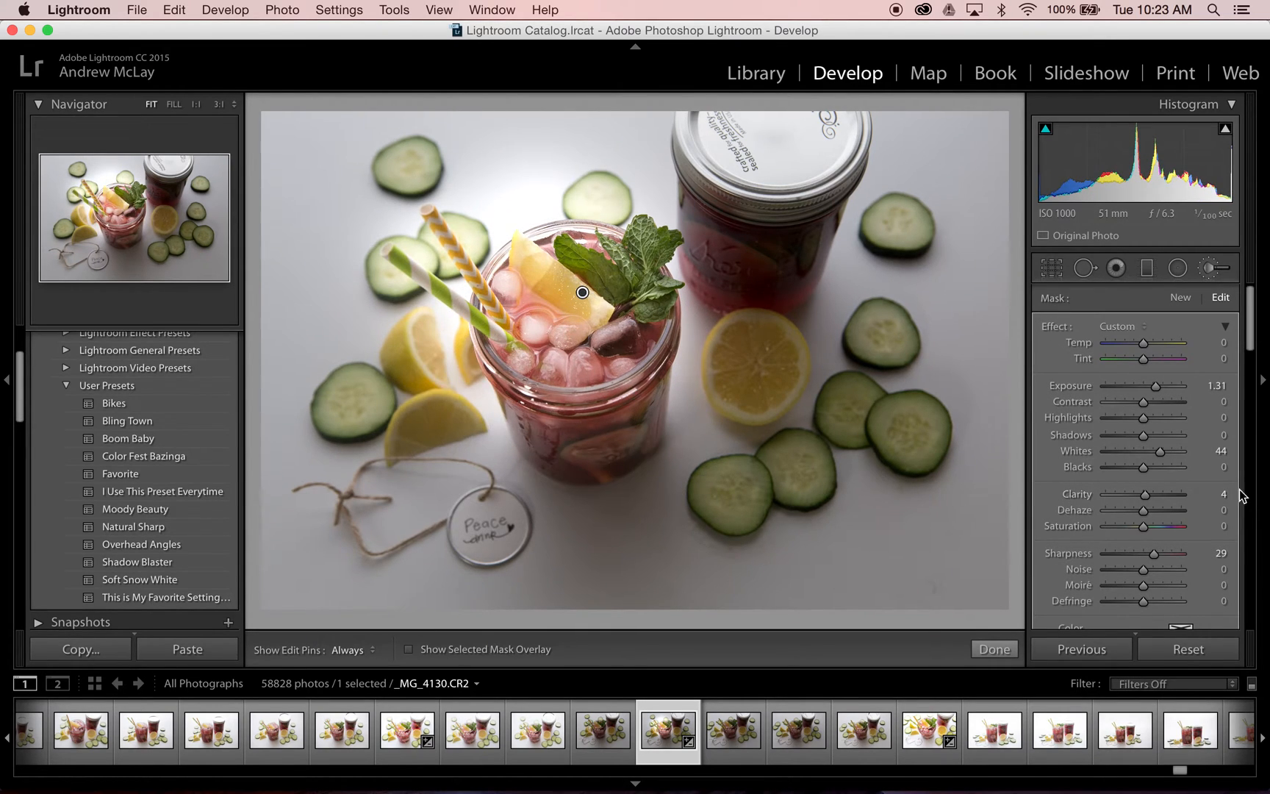
Set the jar mask's Exposure to 0.93, Saturation to 26 and Sharpness to 32, and finish the brush edit
drag(1157, 389, 1155, 387)
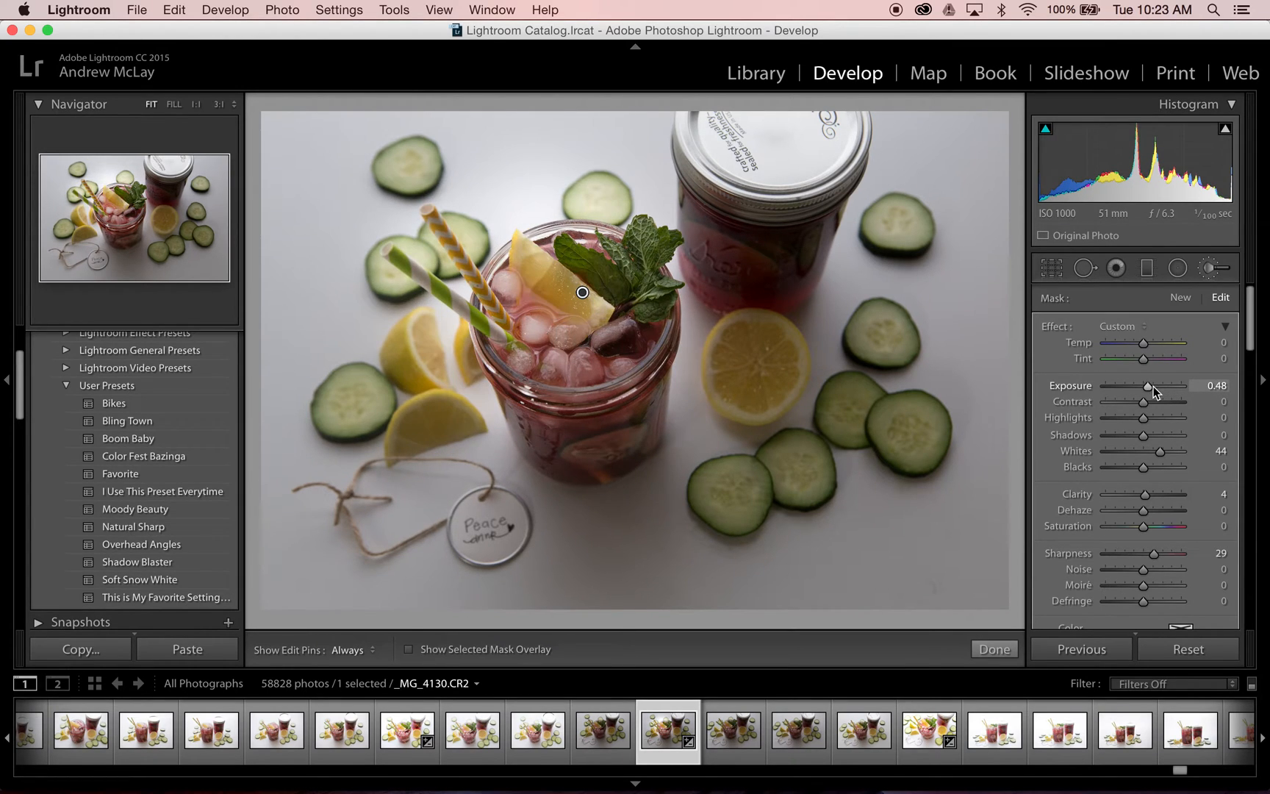
click(1151, 387)
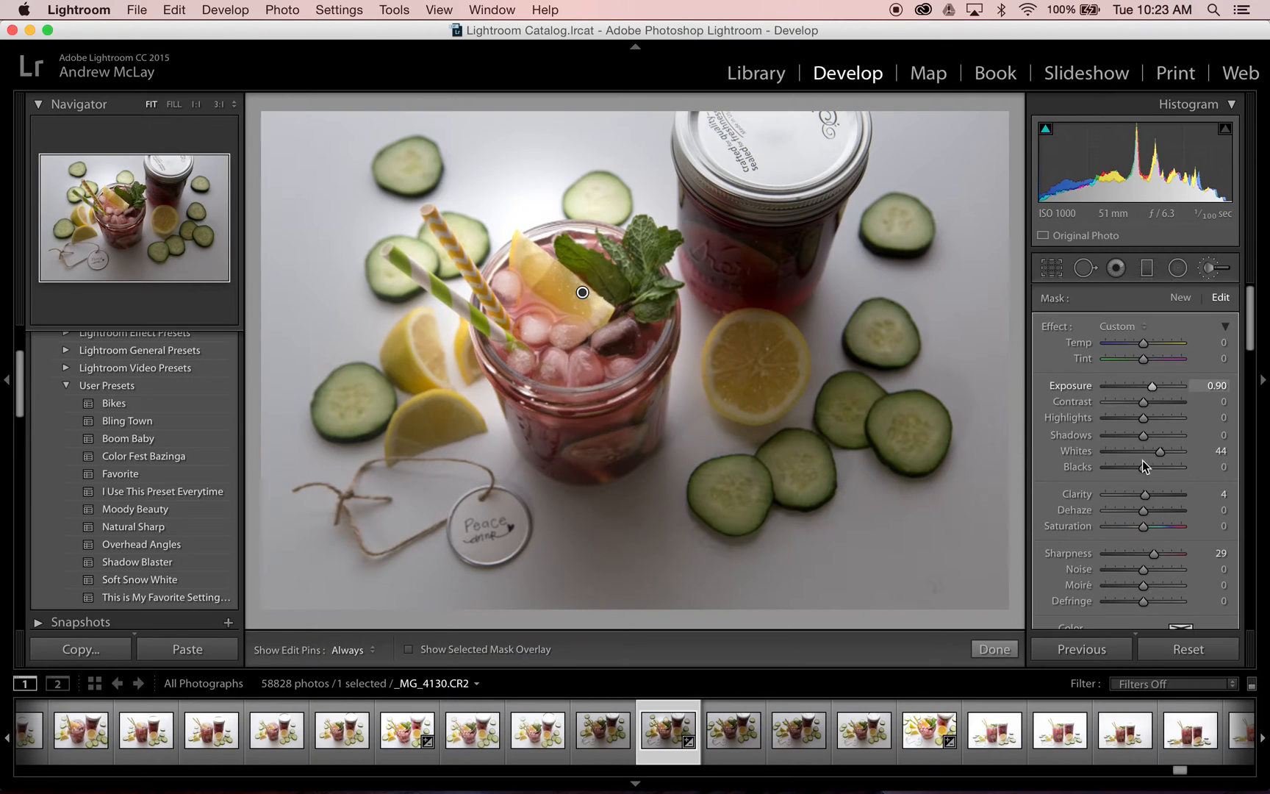
drag(1155, 557, 1157, 557)
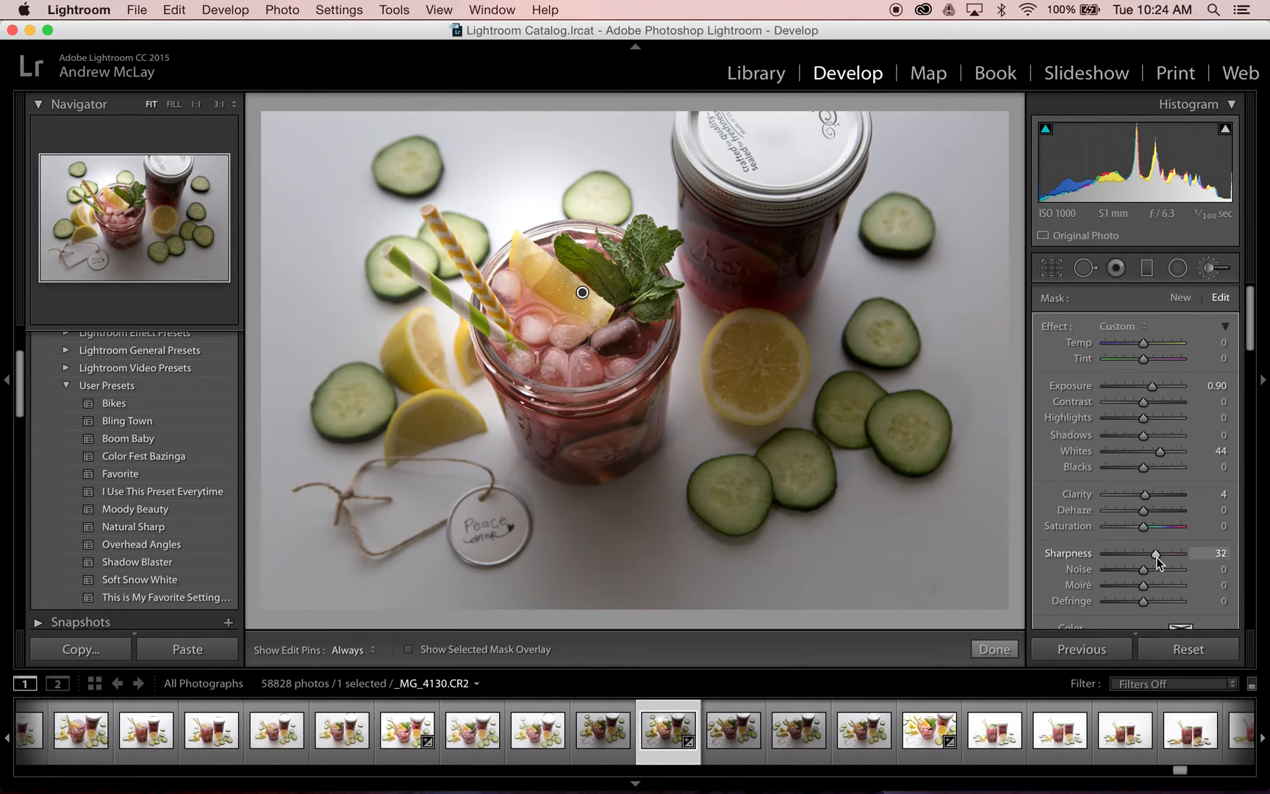
click(1155, 389)
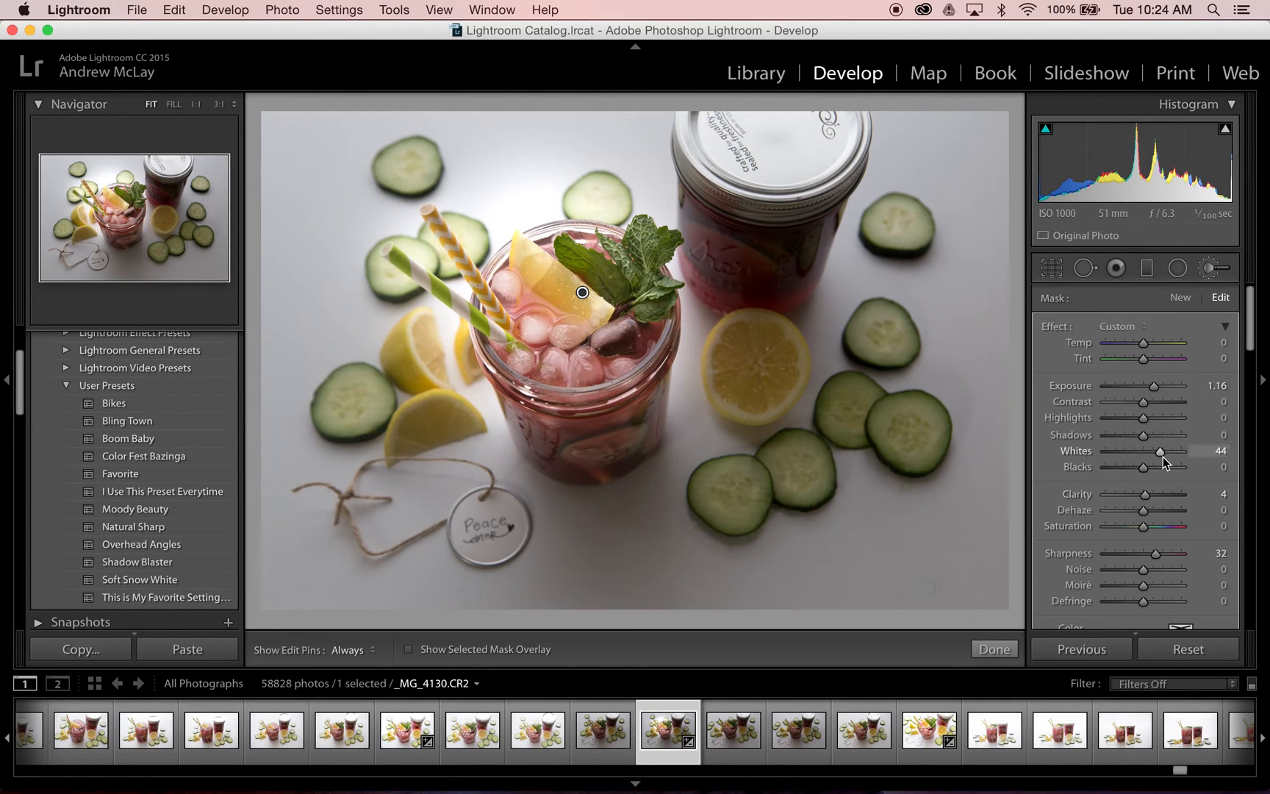
click(1152, 528)
click(1152, 390)
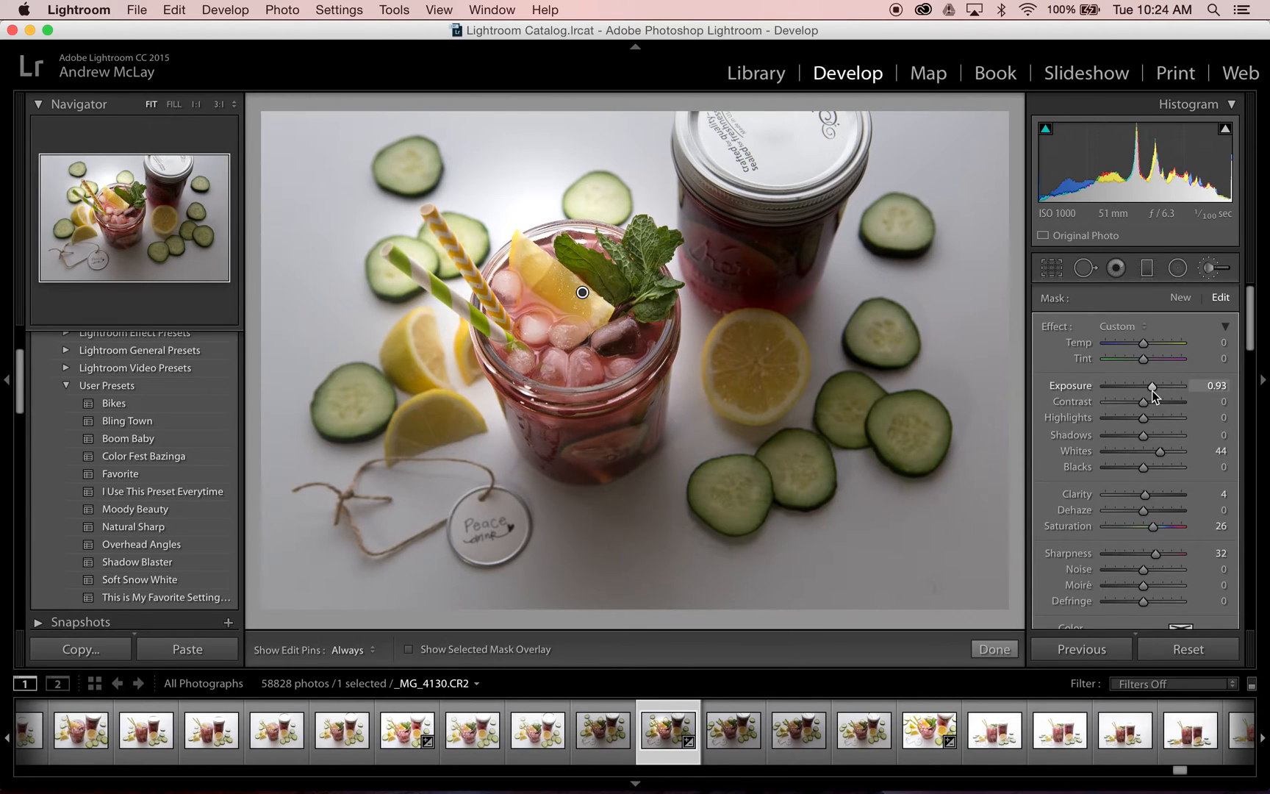
click(994, 650)
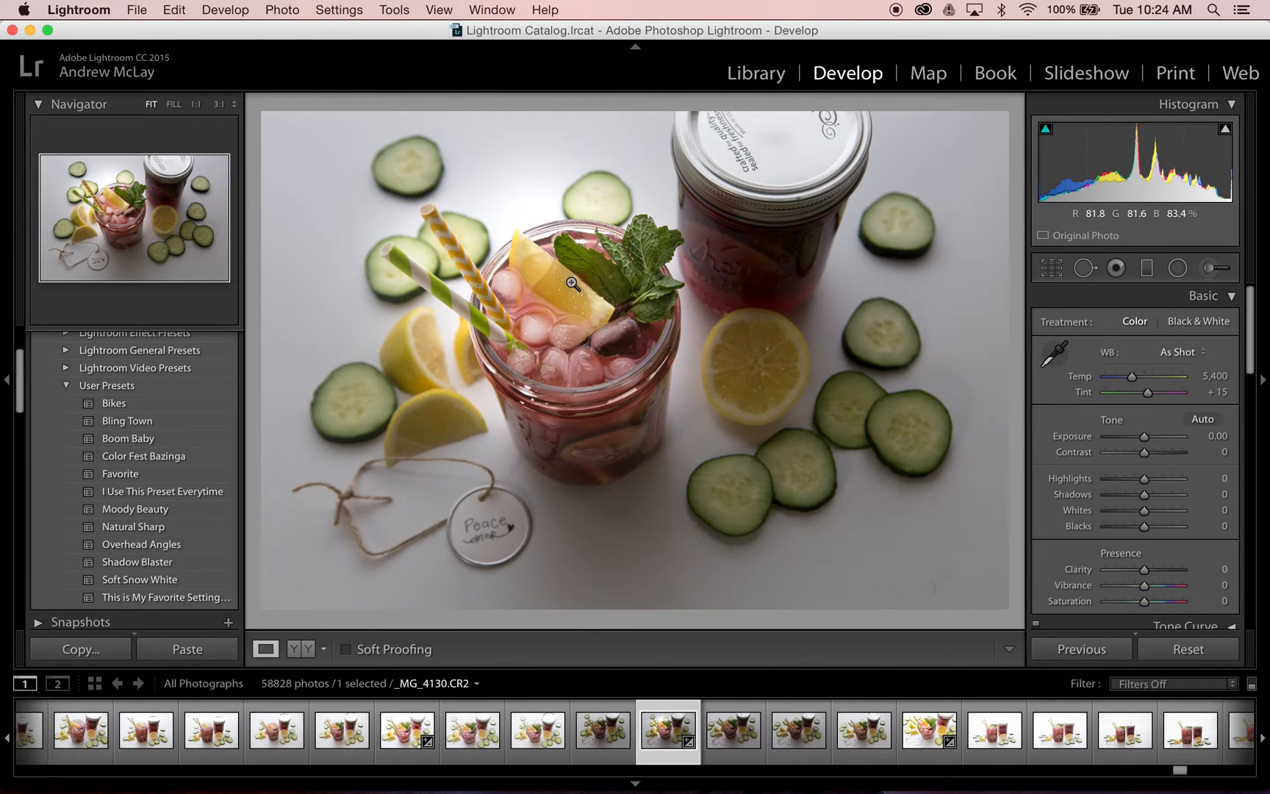
Set the photo's overall Exposure to +0.30, Shadows to +51 and Whites to +34
click(1151, 438)
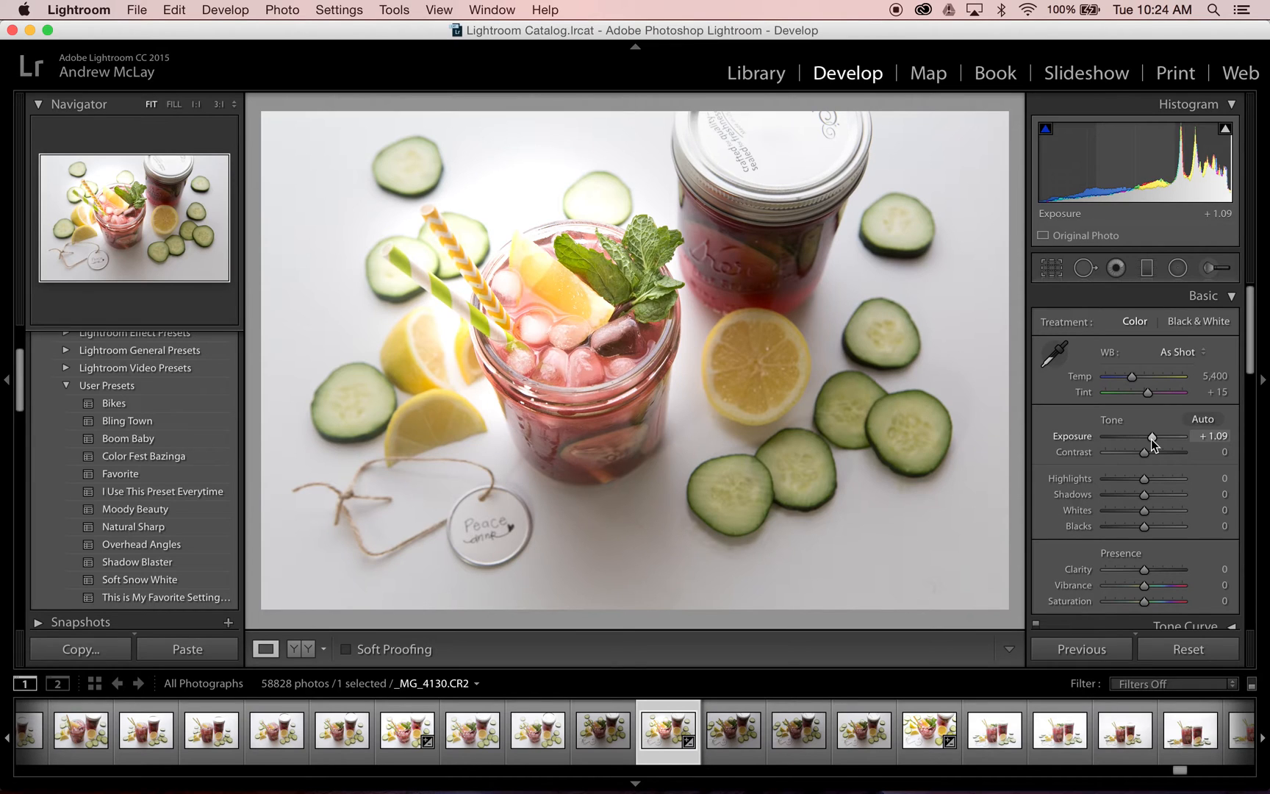
drag(1151, 439, 1150, 438)
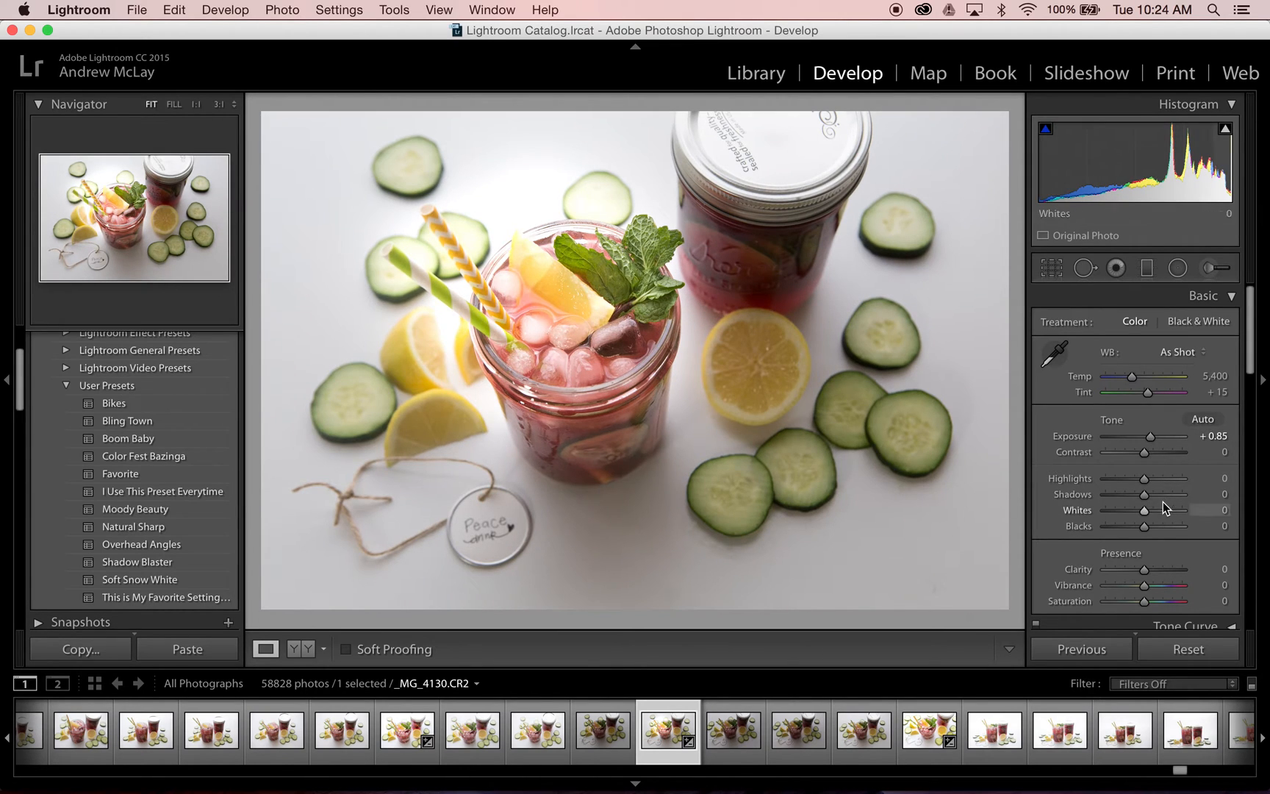
click(1163, 494)
click(1156, 512)
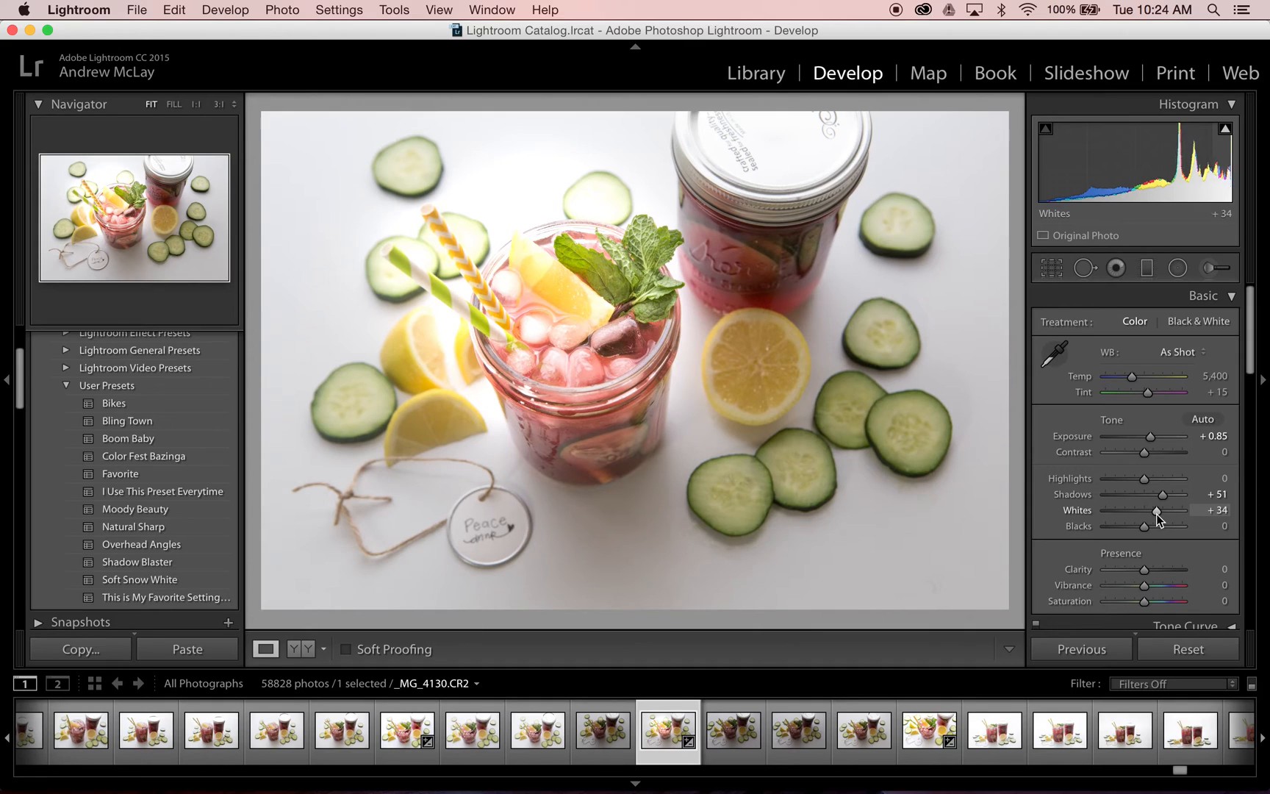
drag(1156, 439, 1147, 436)
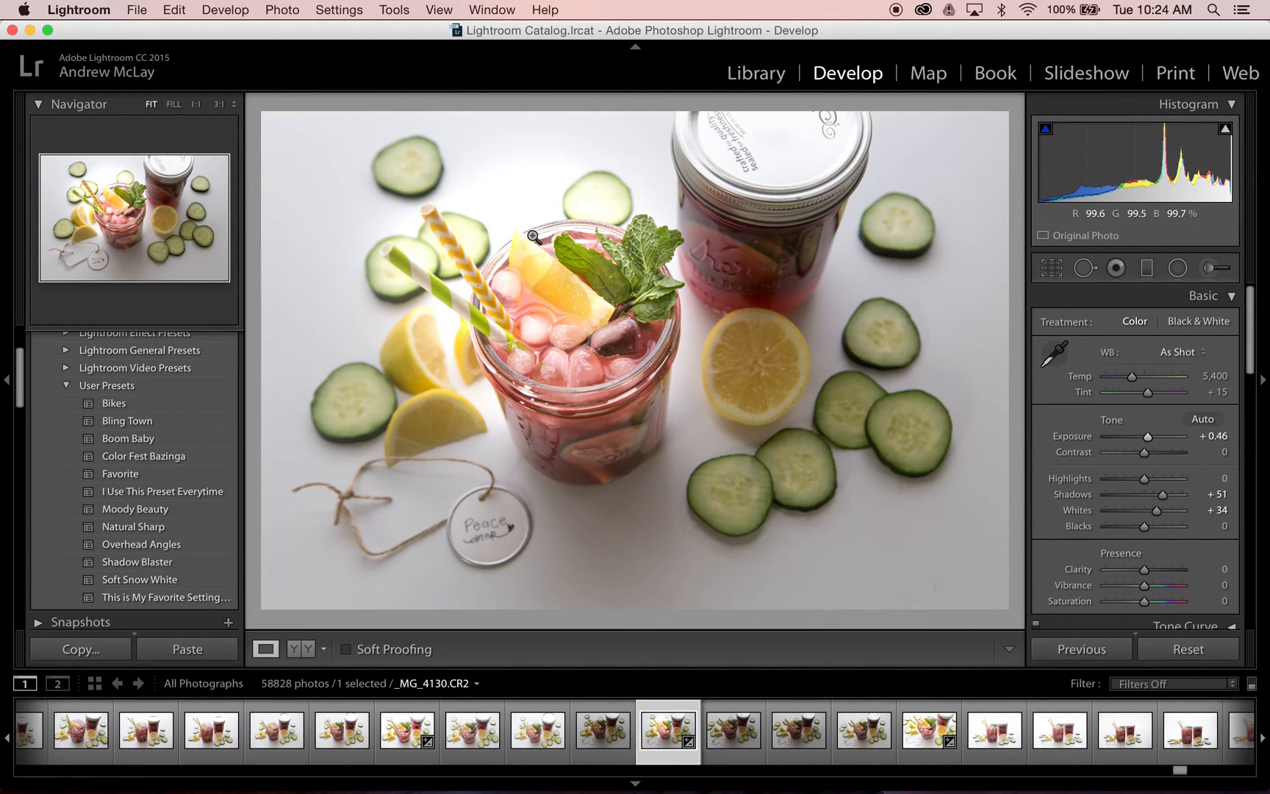
drag(1158, 443, 1146, 438)
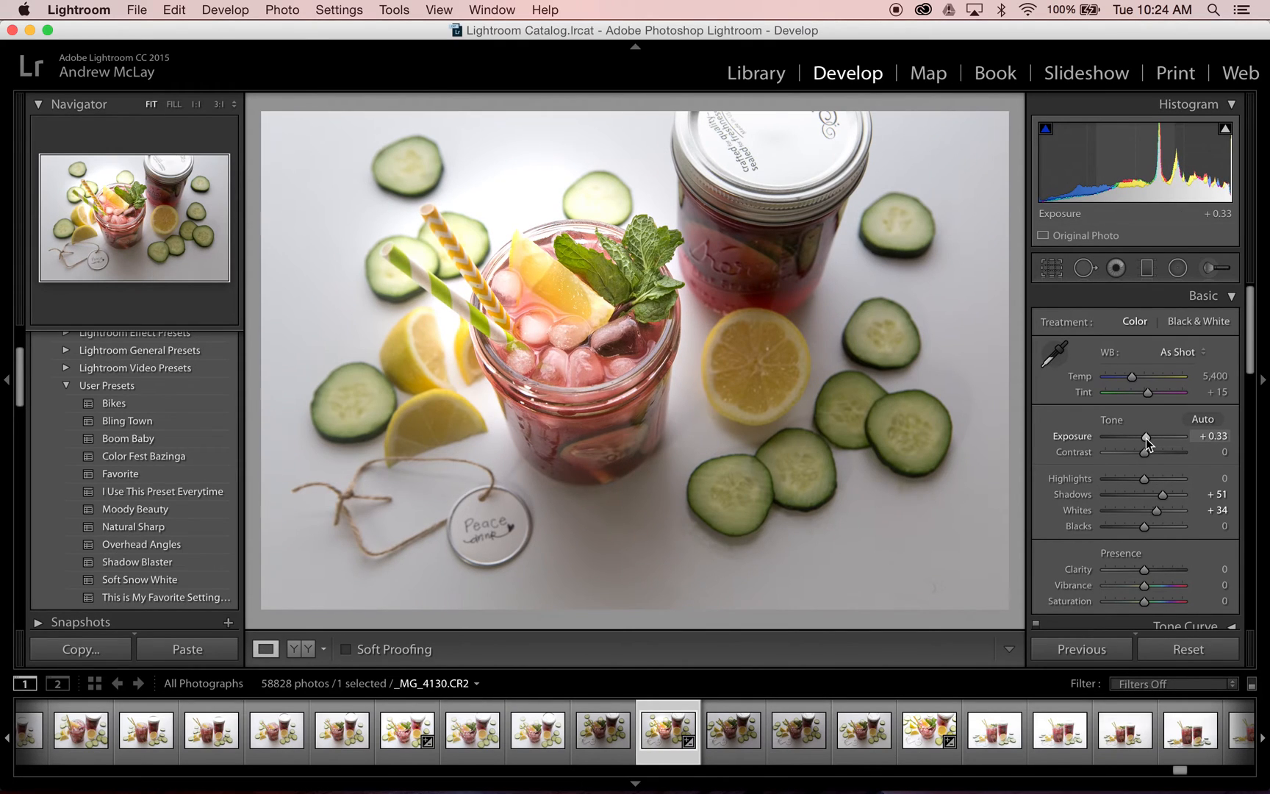
drag(1146, 437, 1145, 438)
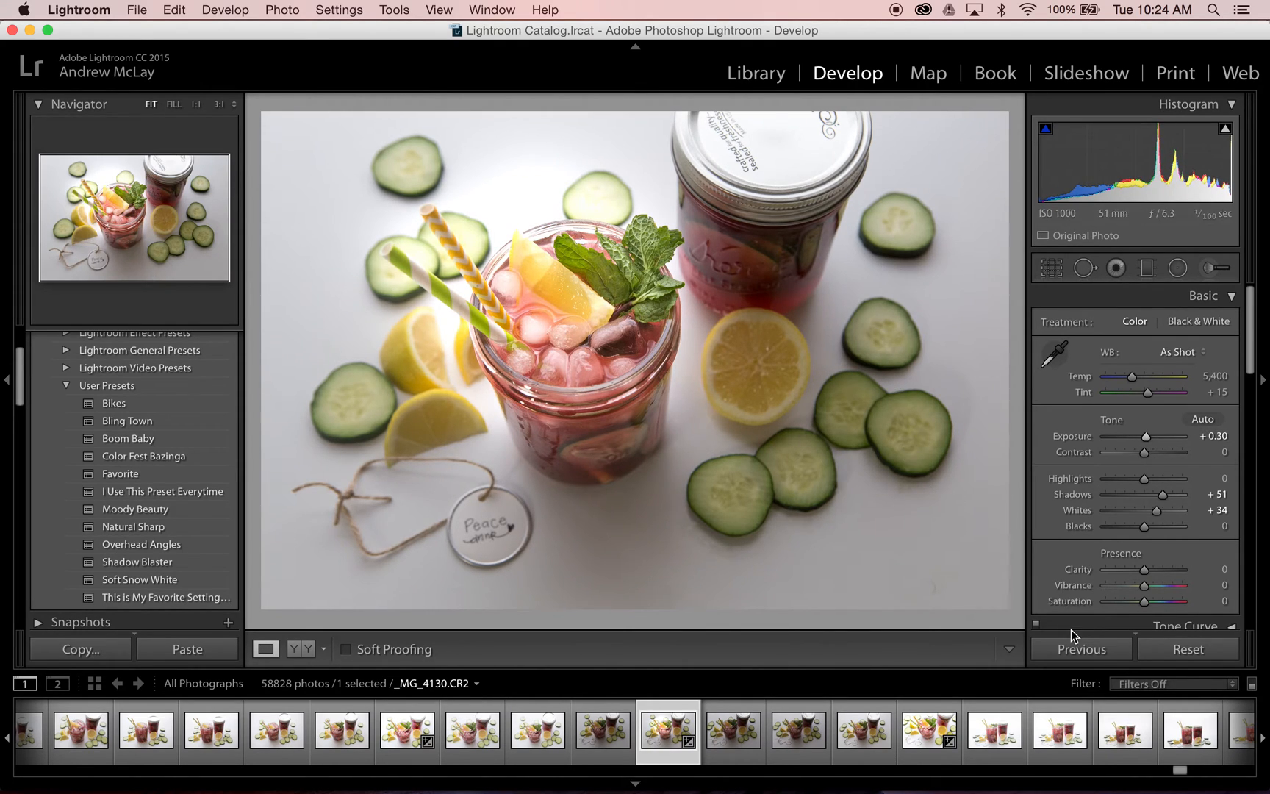
Paint a second Adjustment Brush mask over the background surrounding the front jar, set its Exposure to 0.41, and finish the brush edit
click(1220, 270)
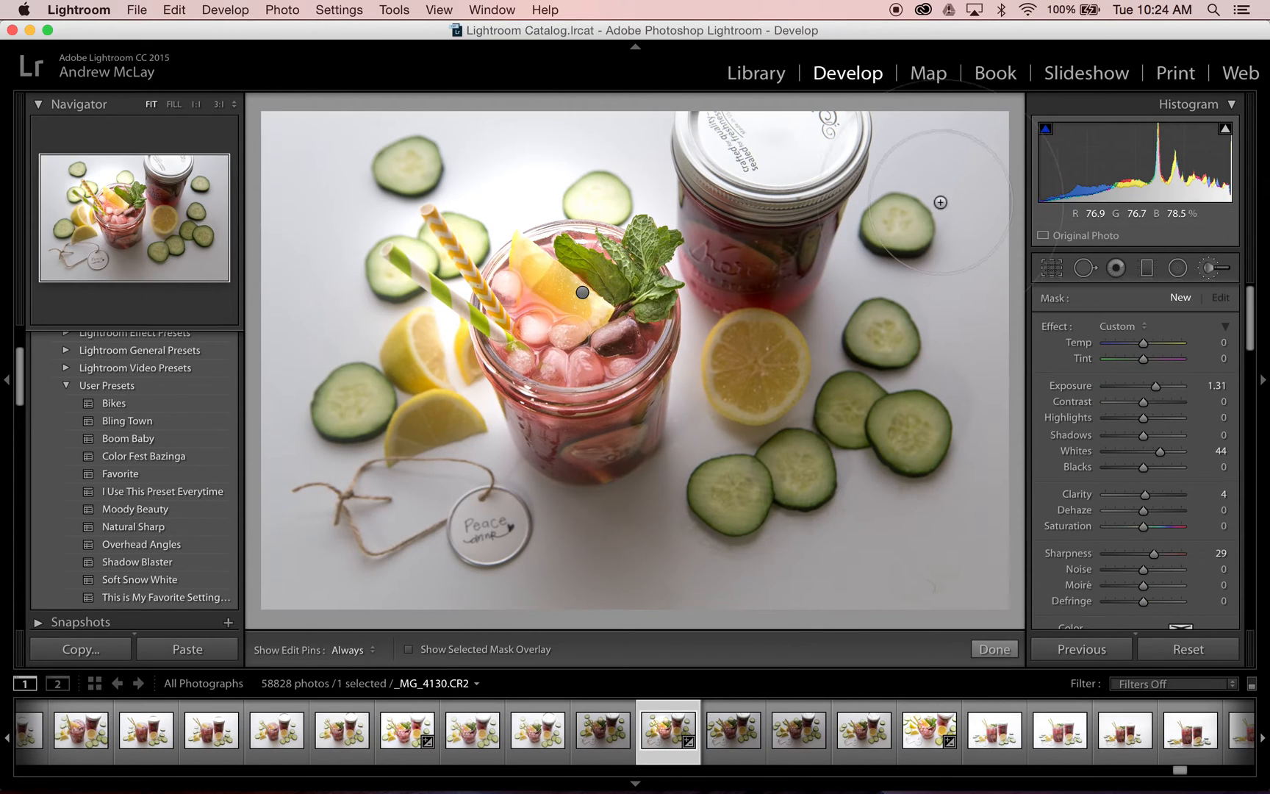
mouse_move(687, 148)
mouse_down()
mouse_move(680, 137)
mouse_move(765, 202)
mouse_move(715, 540)
mouse_move(875, 591)
mouse_move(930, 382)
mouse_move(886, 345)
mouse_move(861, 411)
mouse_move(799, 267)
mouse_move(478, 561)
mouse_move(300, 224)
mouse_move(317, 379)
mouse_move(572, 651)
mouse_up()
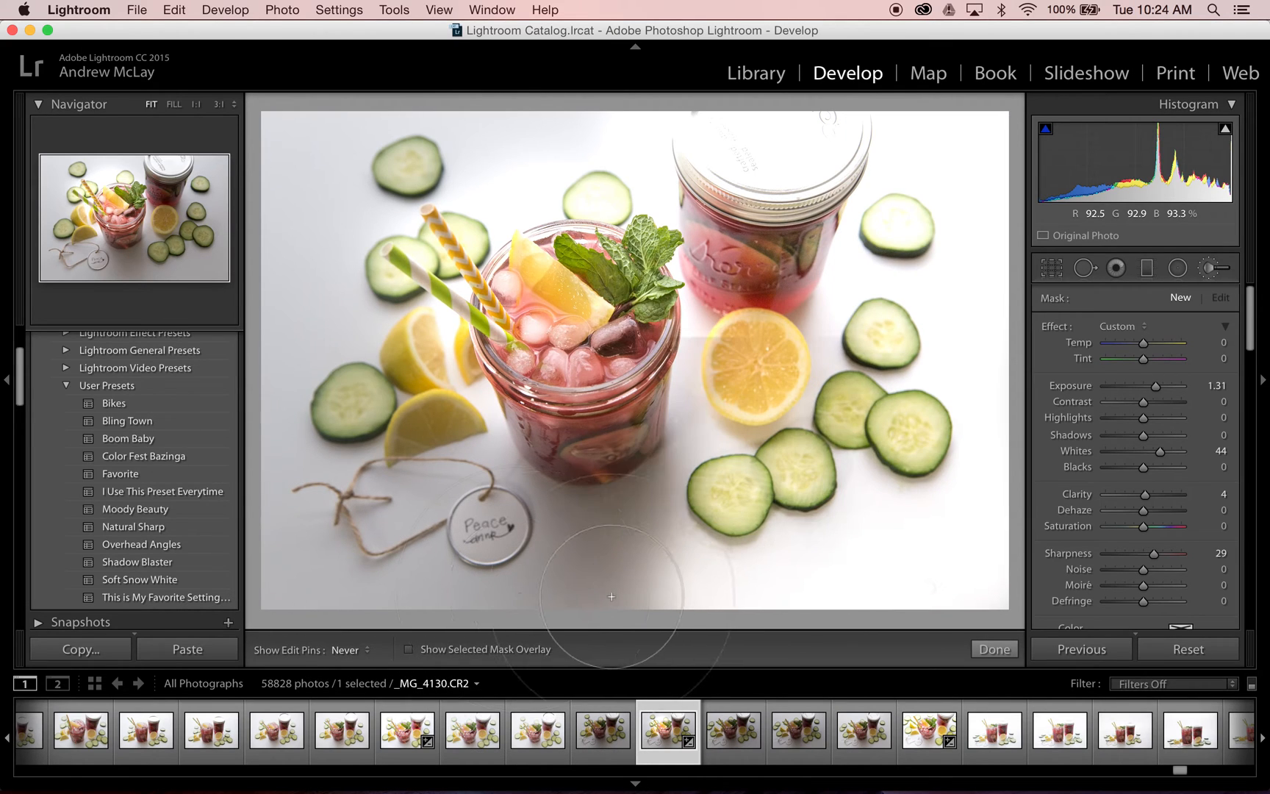
mouse_move(306, 518)
mouse_down()
mouse_move(276, 221)
mouse_move(285, 190)
mouse_move(595, 171)
mouse_up()
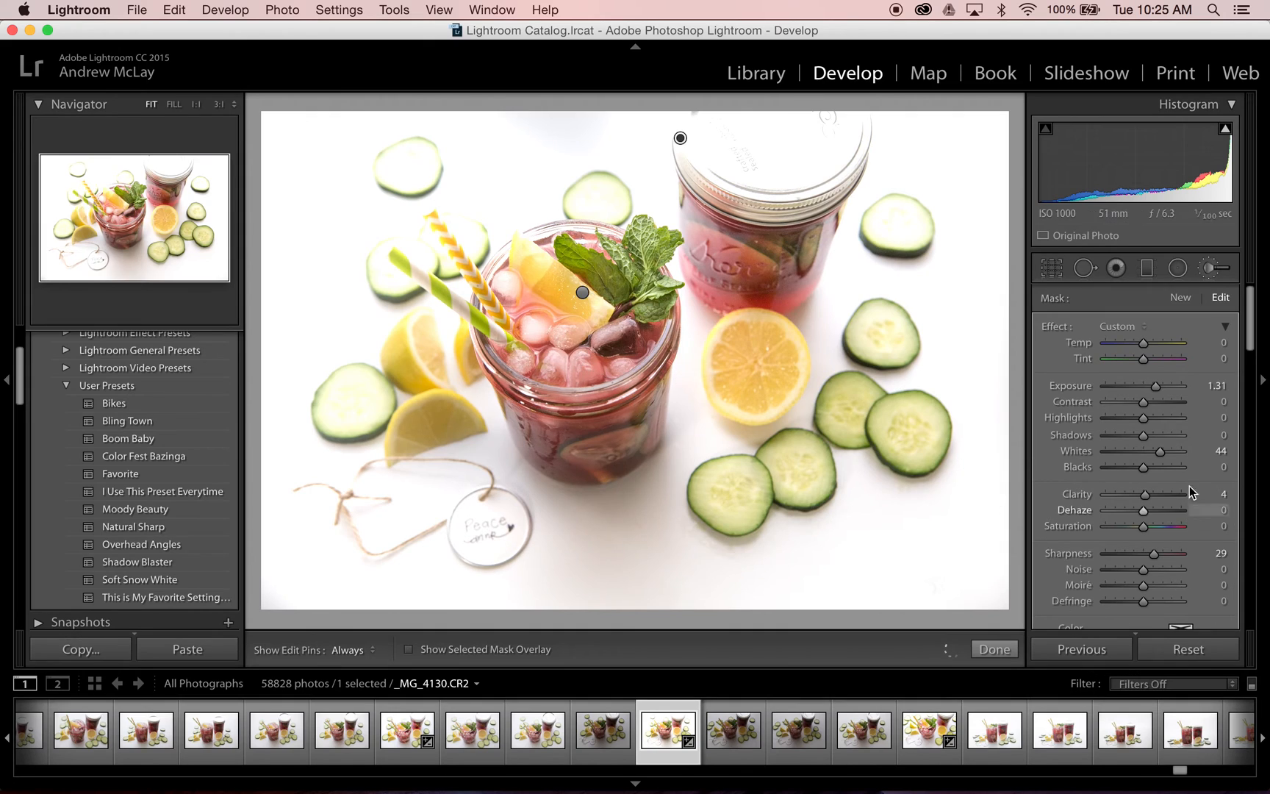
drag(1156, 387, 1149, 396)
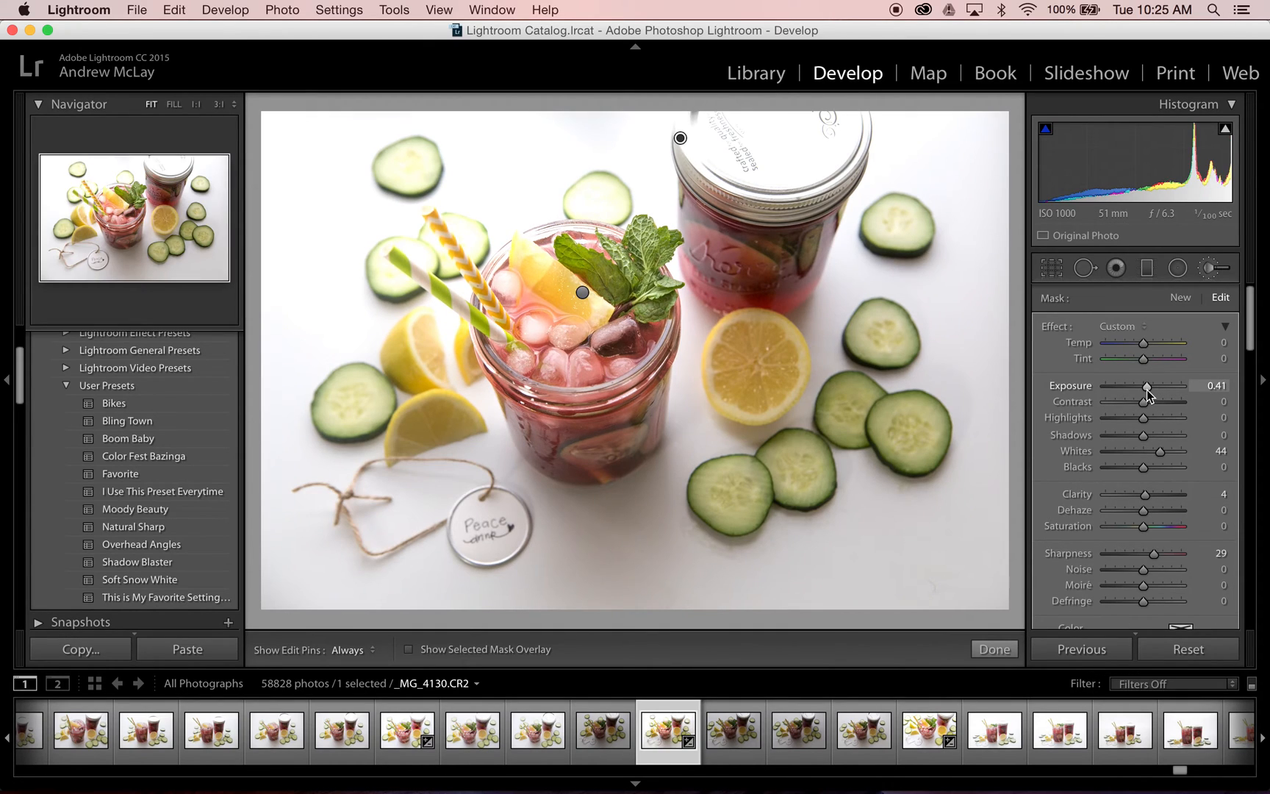
click(1009, 649)
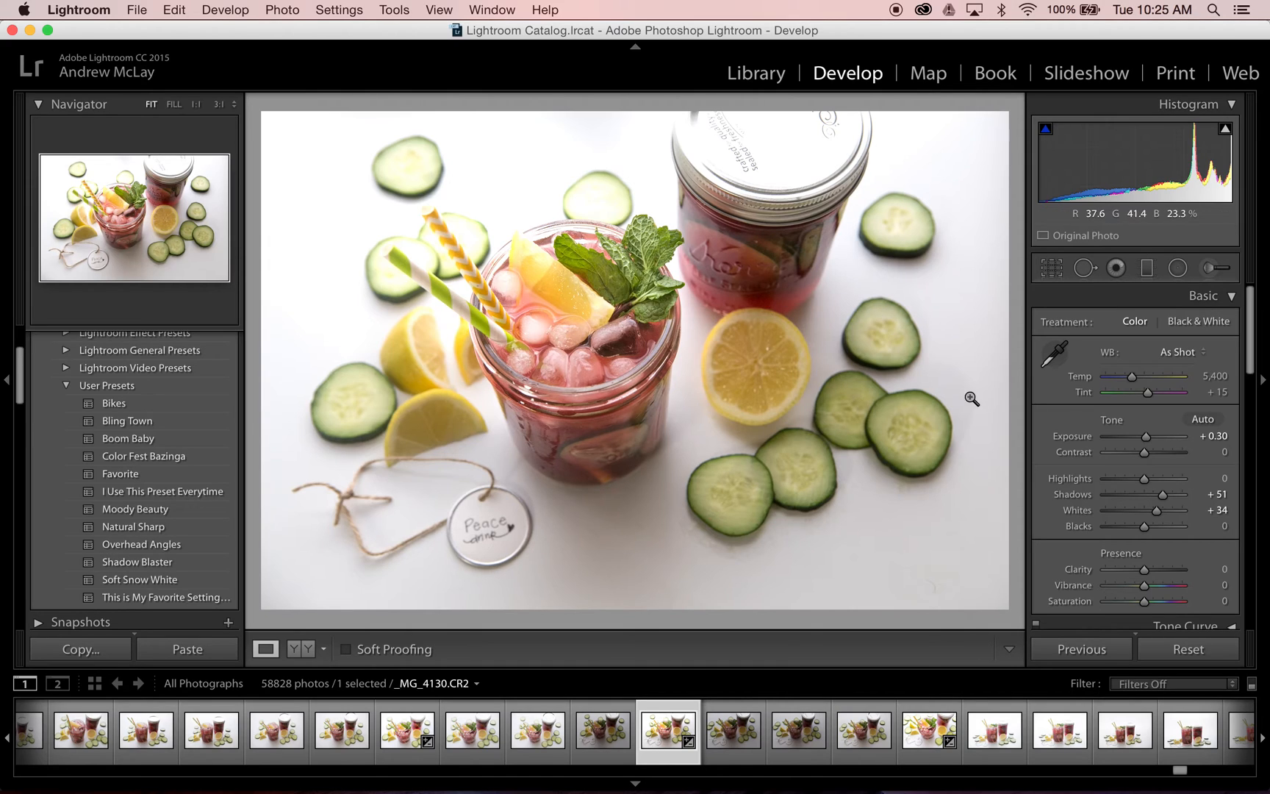
Reopen the existing brush mask on the front jar and set its Whites to 54
click(1216, 272)
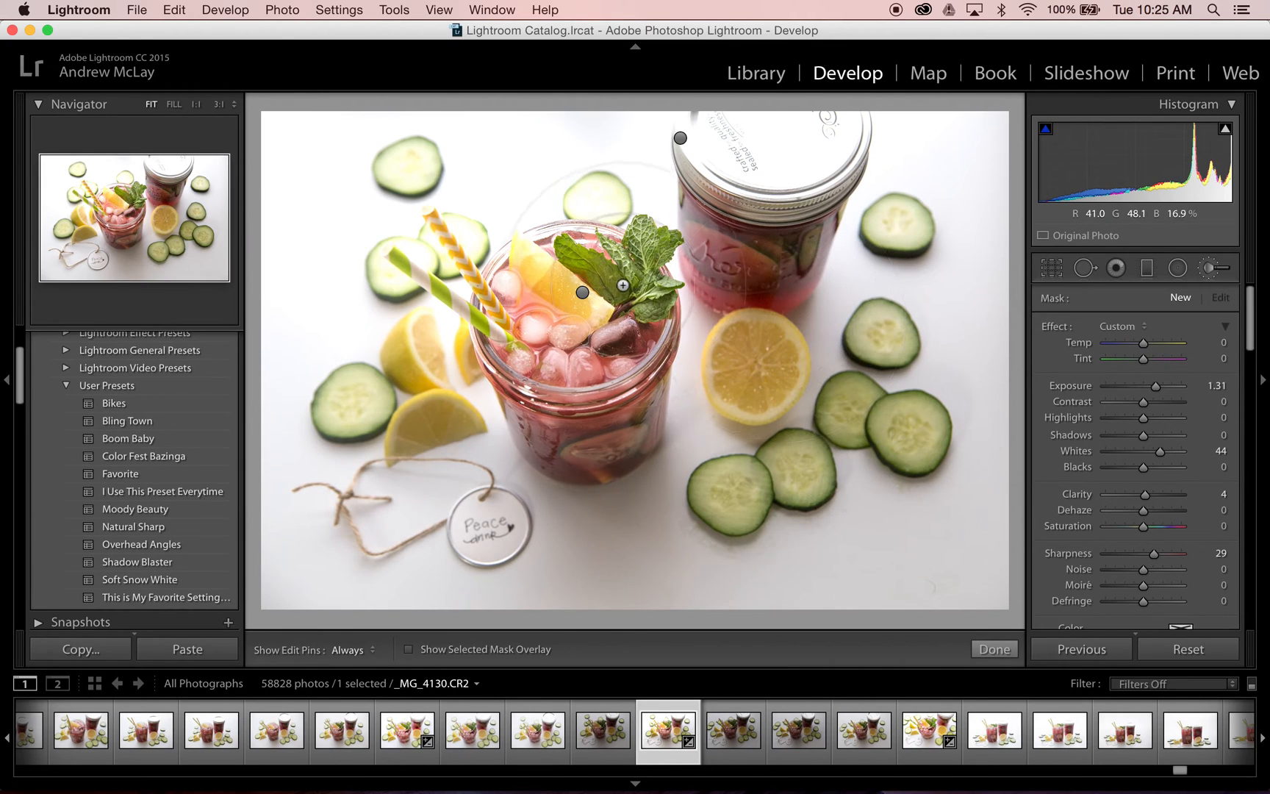
mouse_move(583, 297)
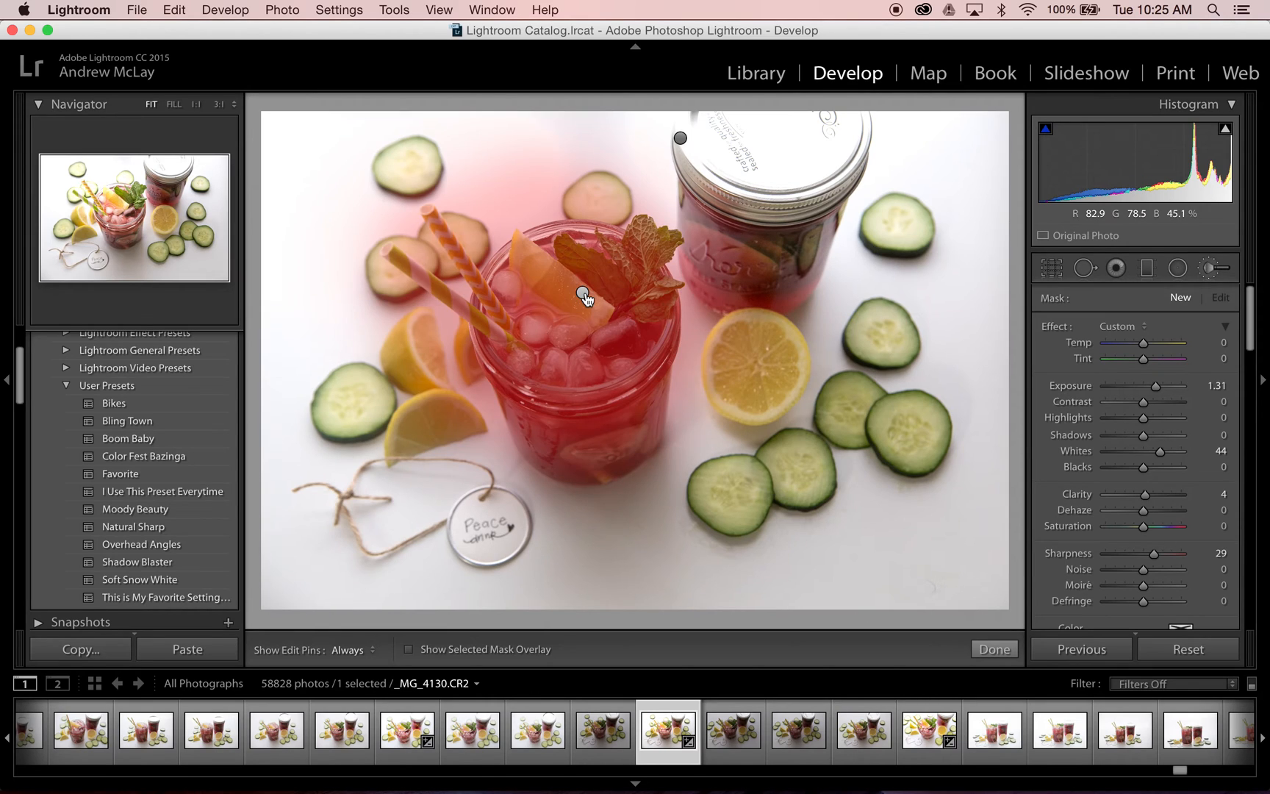
click(584, 295)
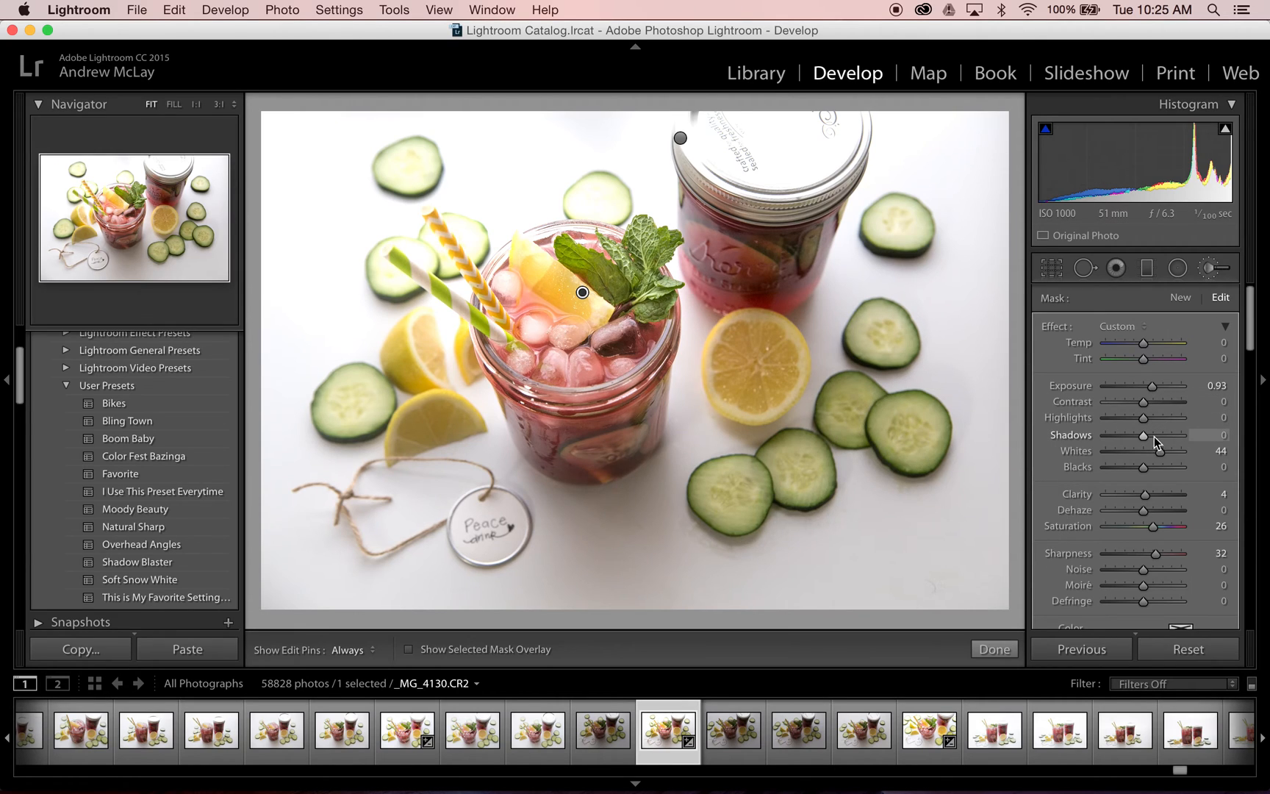
click(1169, 456)
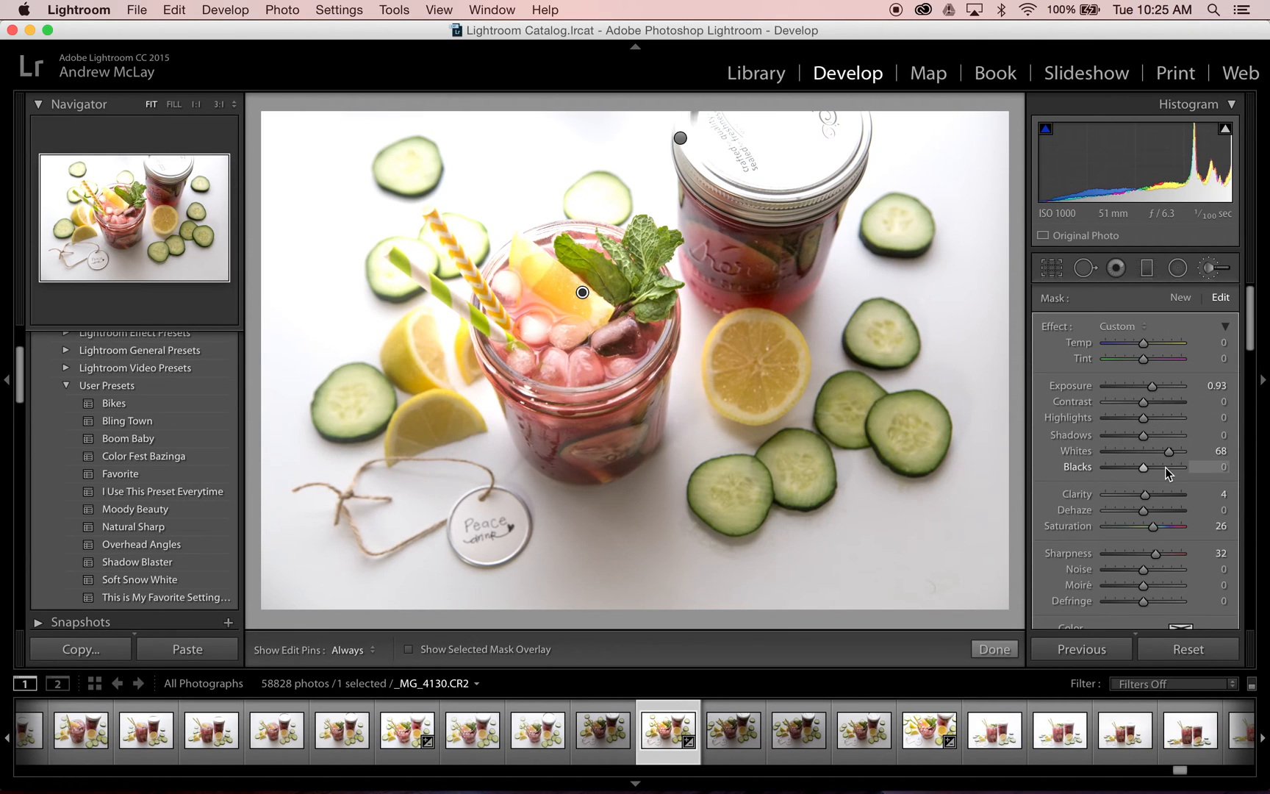
drag(1167, 455, 1165, 452)
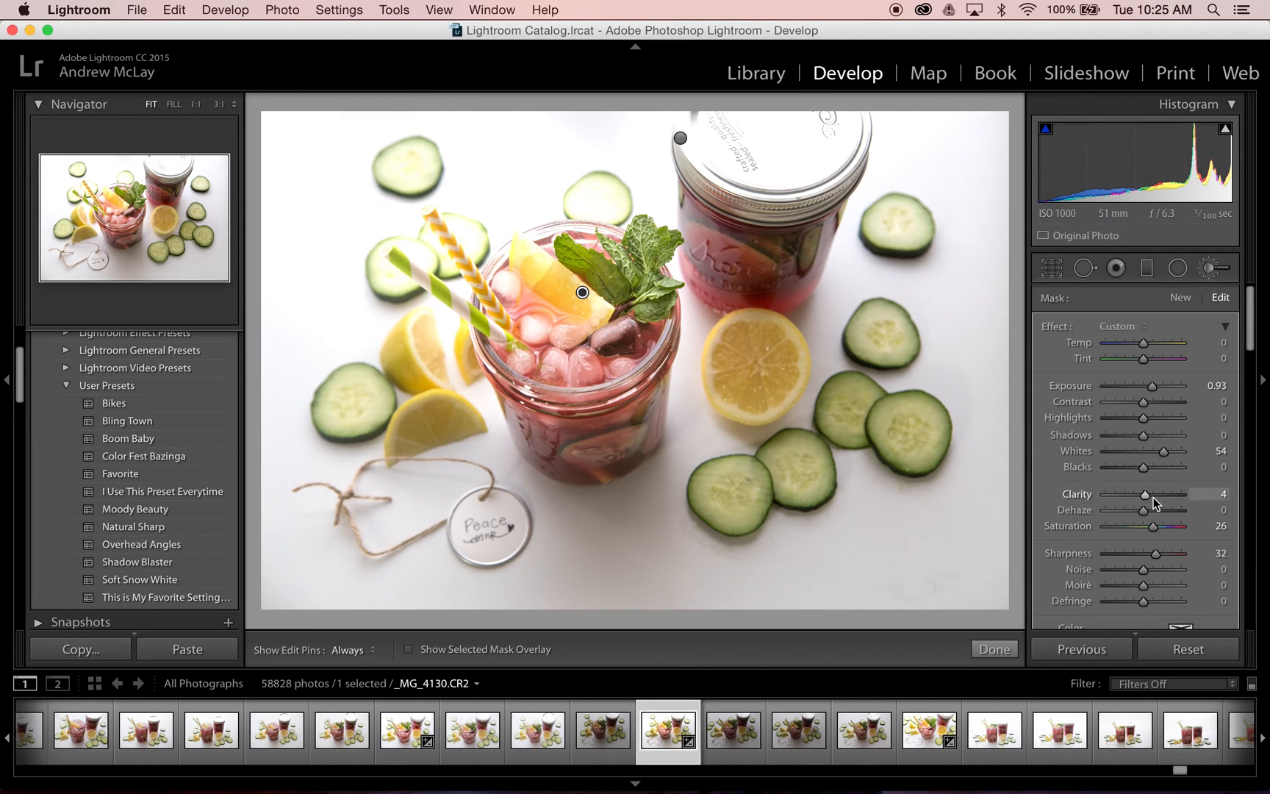
Set the front jar mask's Clarity to 14, Exposure to 0.61 and Sharpness to 49, and finish the brush edit
drag(1151, 497, 1146, 498)
click(1149, 389)
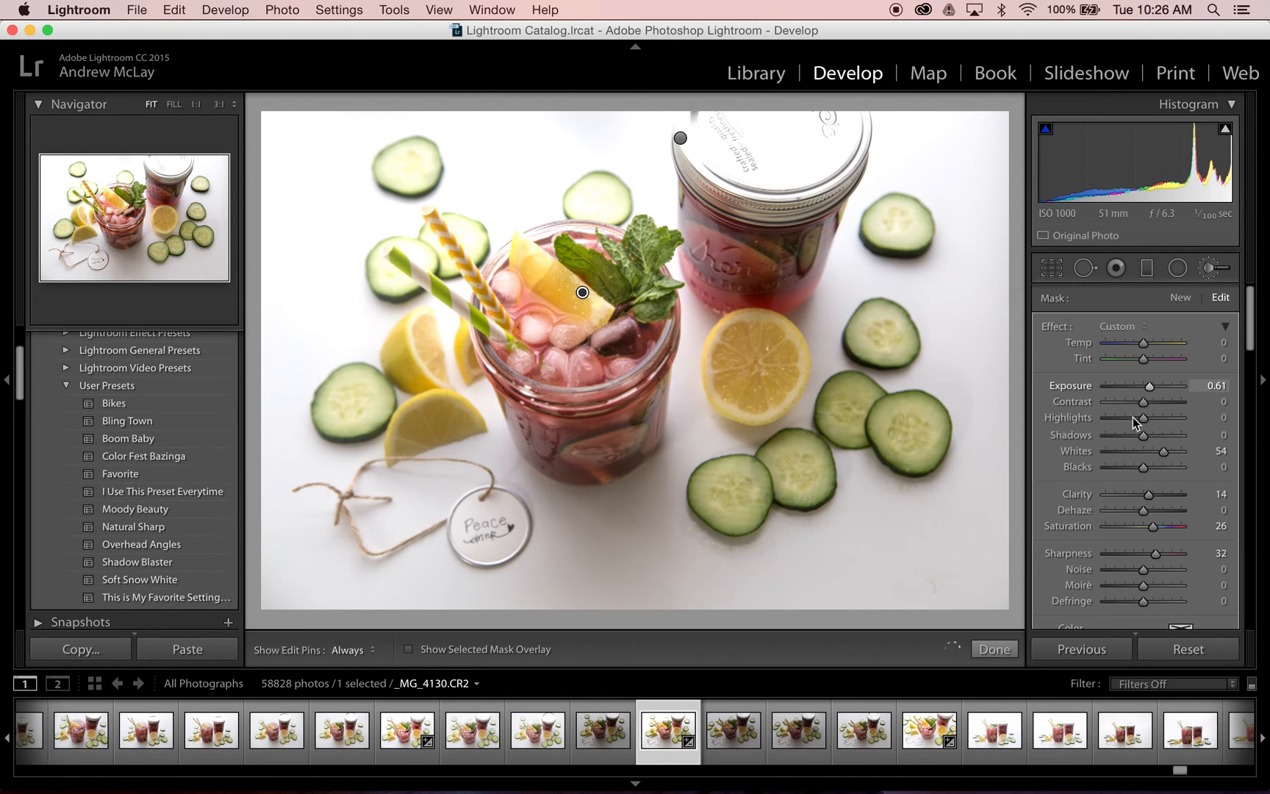
drag(1157, 553, 1169, 569)
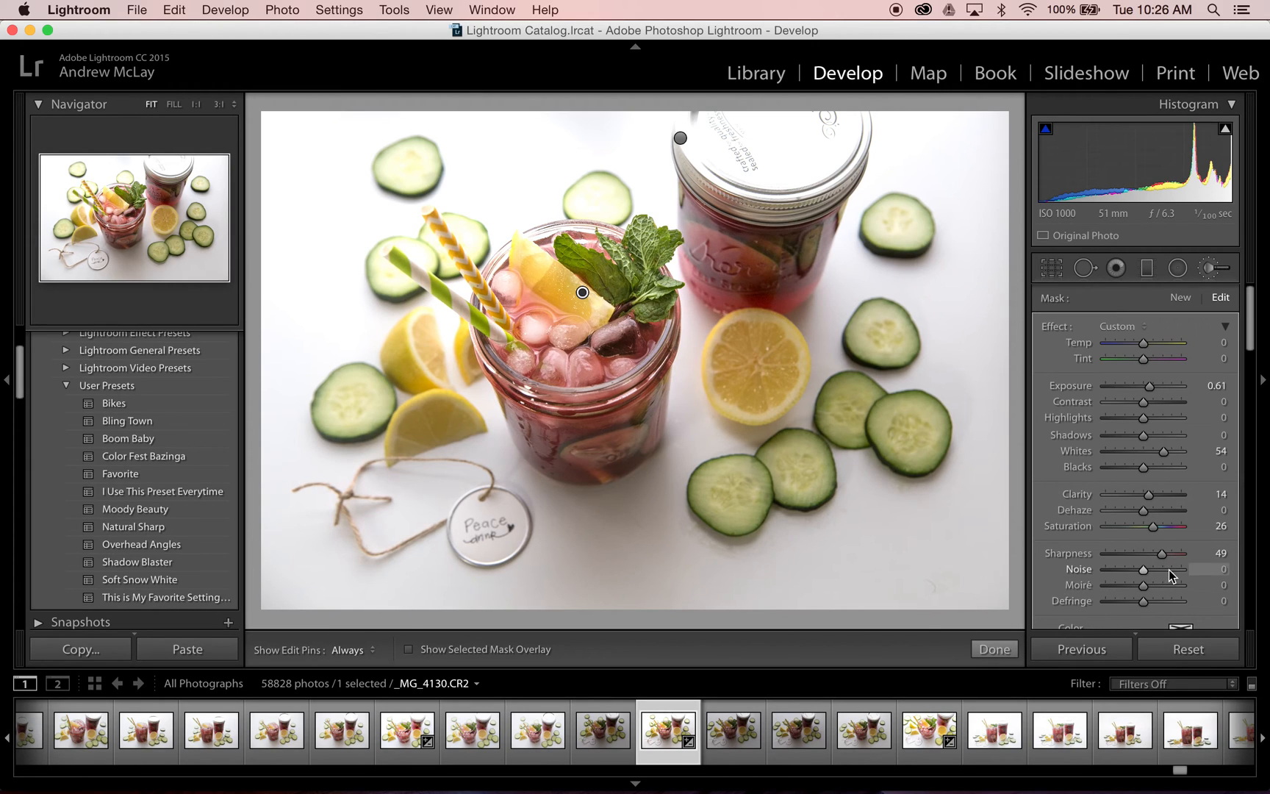
text(58)
key(Tab)
text(49)
key(Return)
click(993, 649)
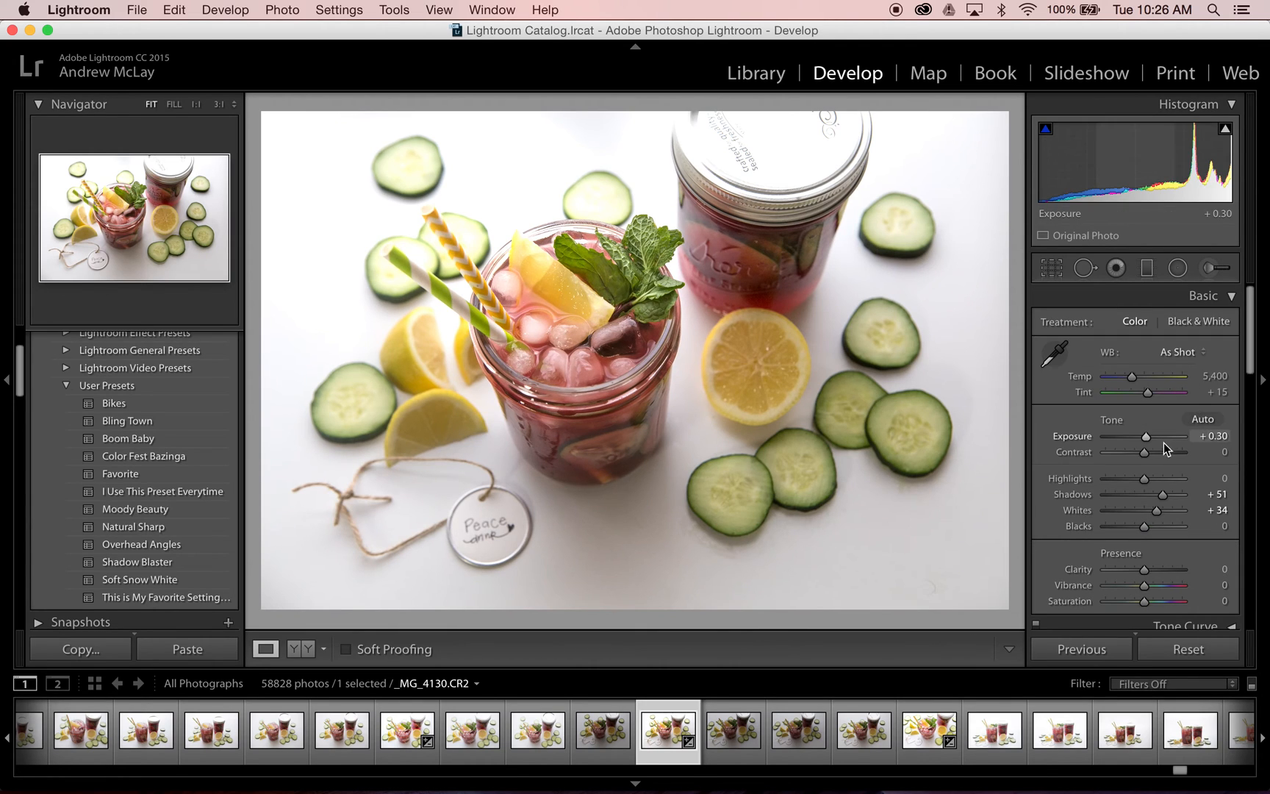
Set the photo's overall Exposure to +0.55 and Vibrance to +32
drag(1152, 438, 1154, 439)
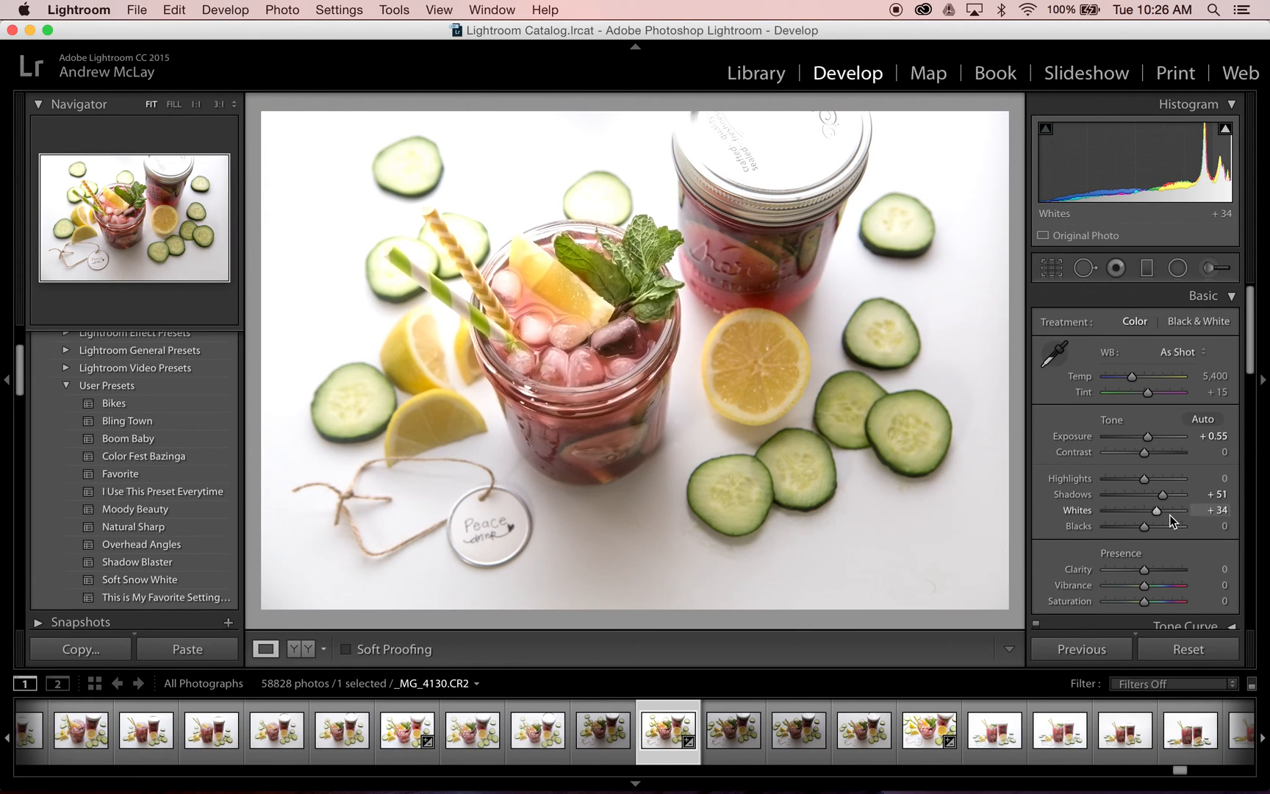
click(1165, 585)
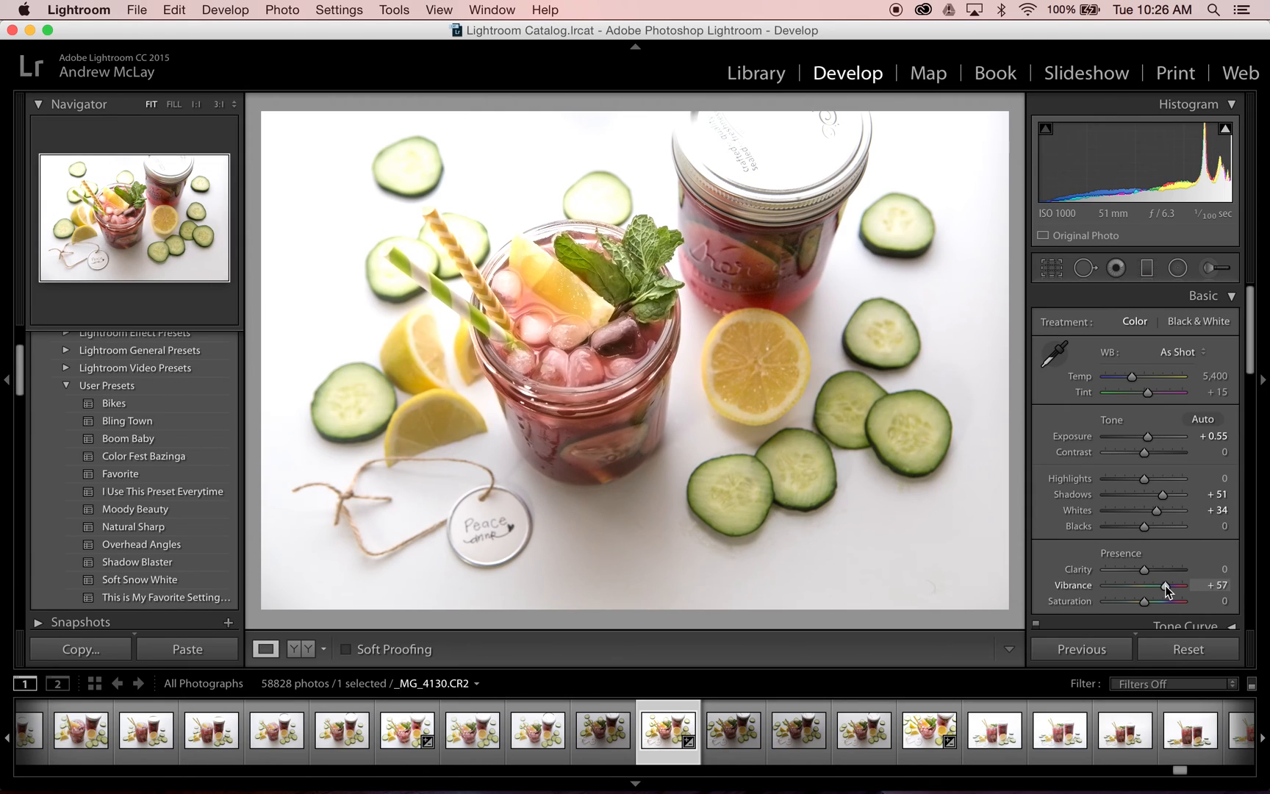
drag(1165, 585, 1155, 586)
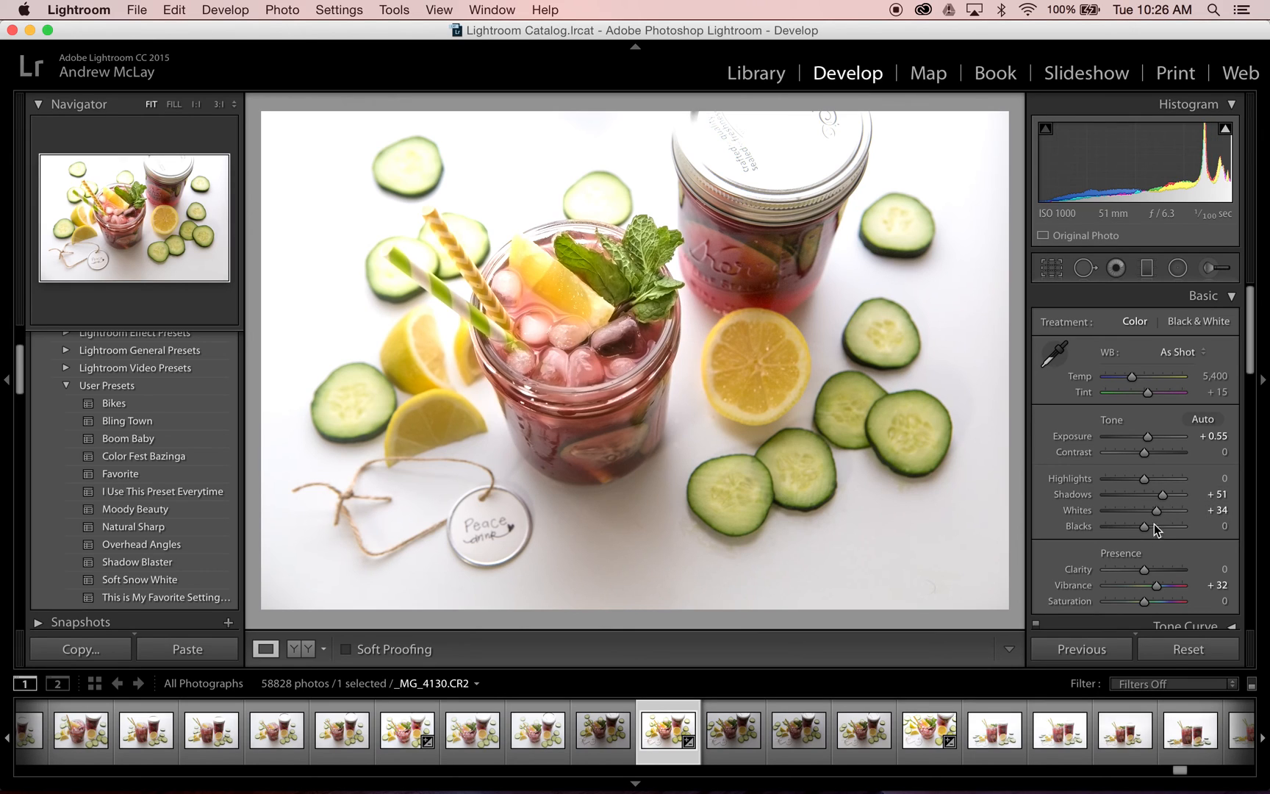
Fine-tune the photo's overall Exposure to +0.50
click(1150, 437)
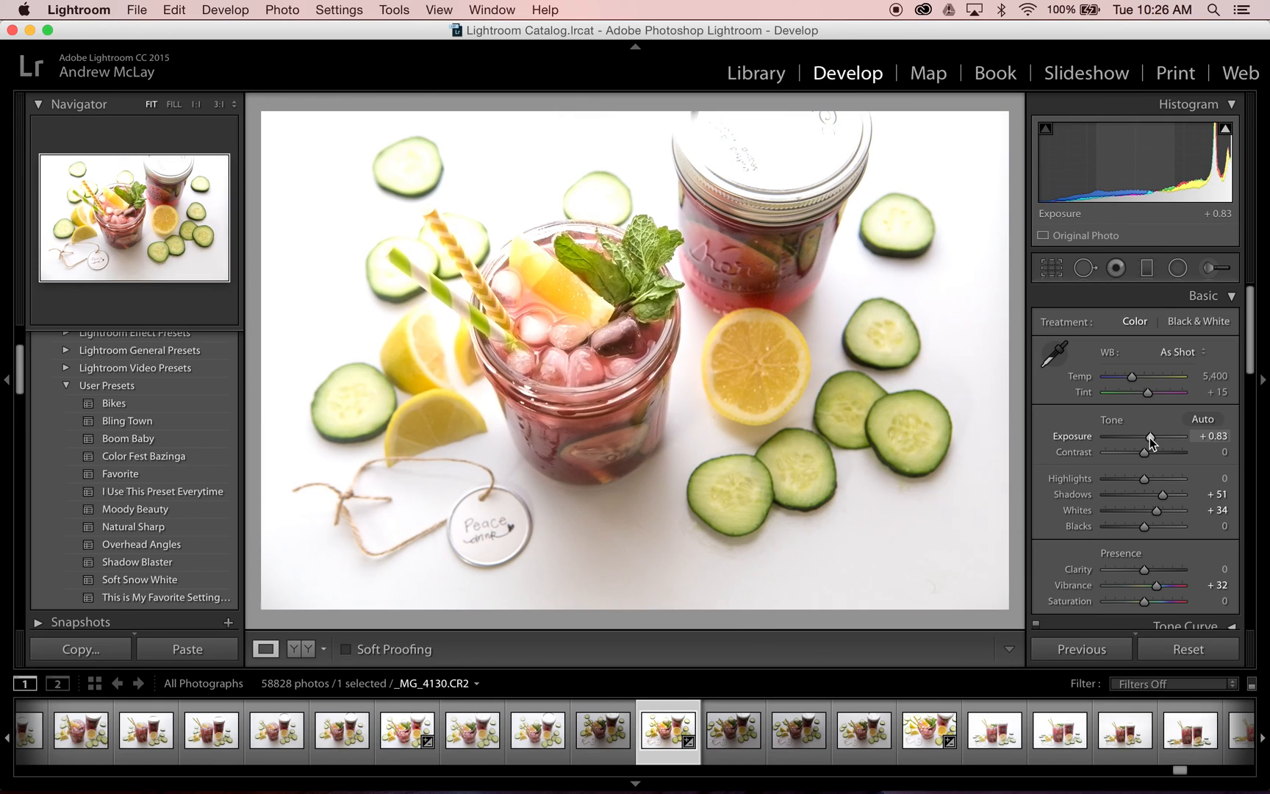
drag(1151, 438, 1148, 438)
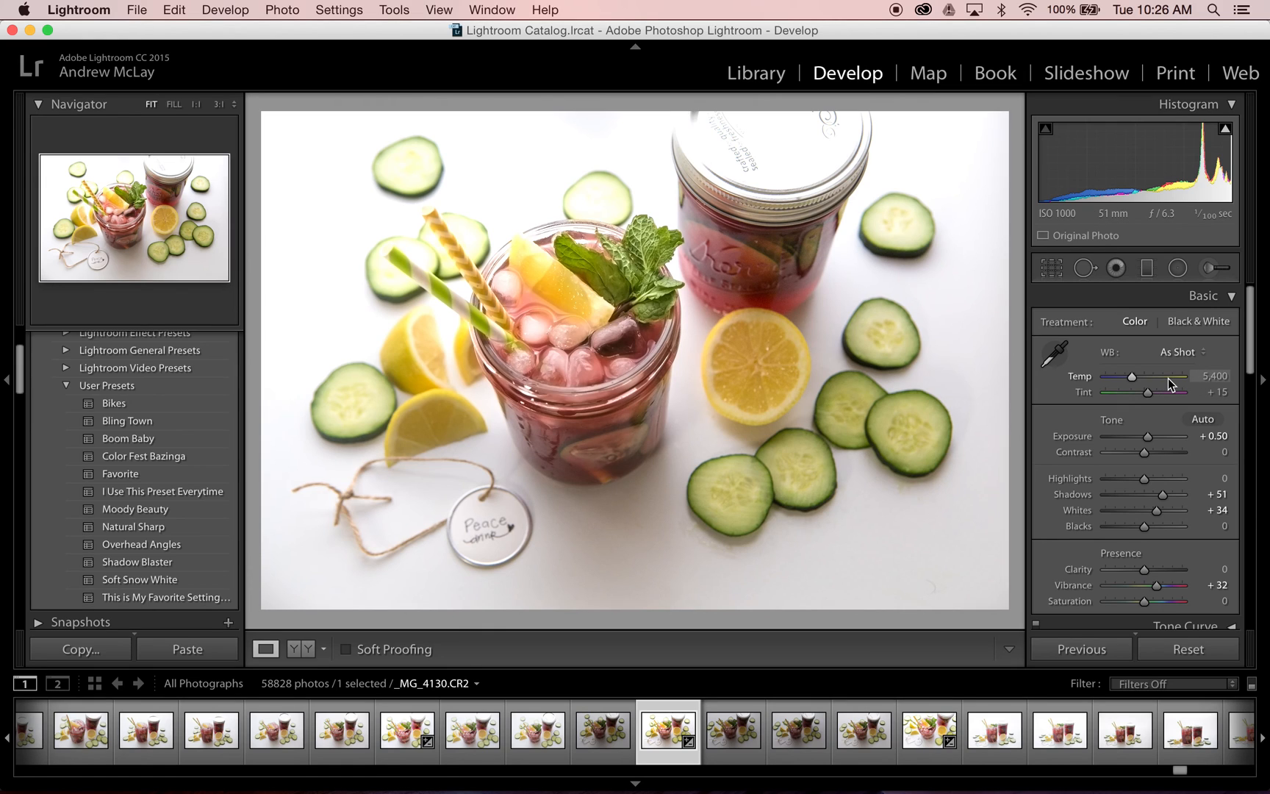
Paint a third Adjustment Brush mask over the white background, rear jar and surrounding fruit, lower its Exposure to about 0.37, and finish the brush edit
click(1213, 269)
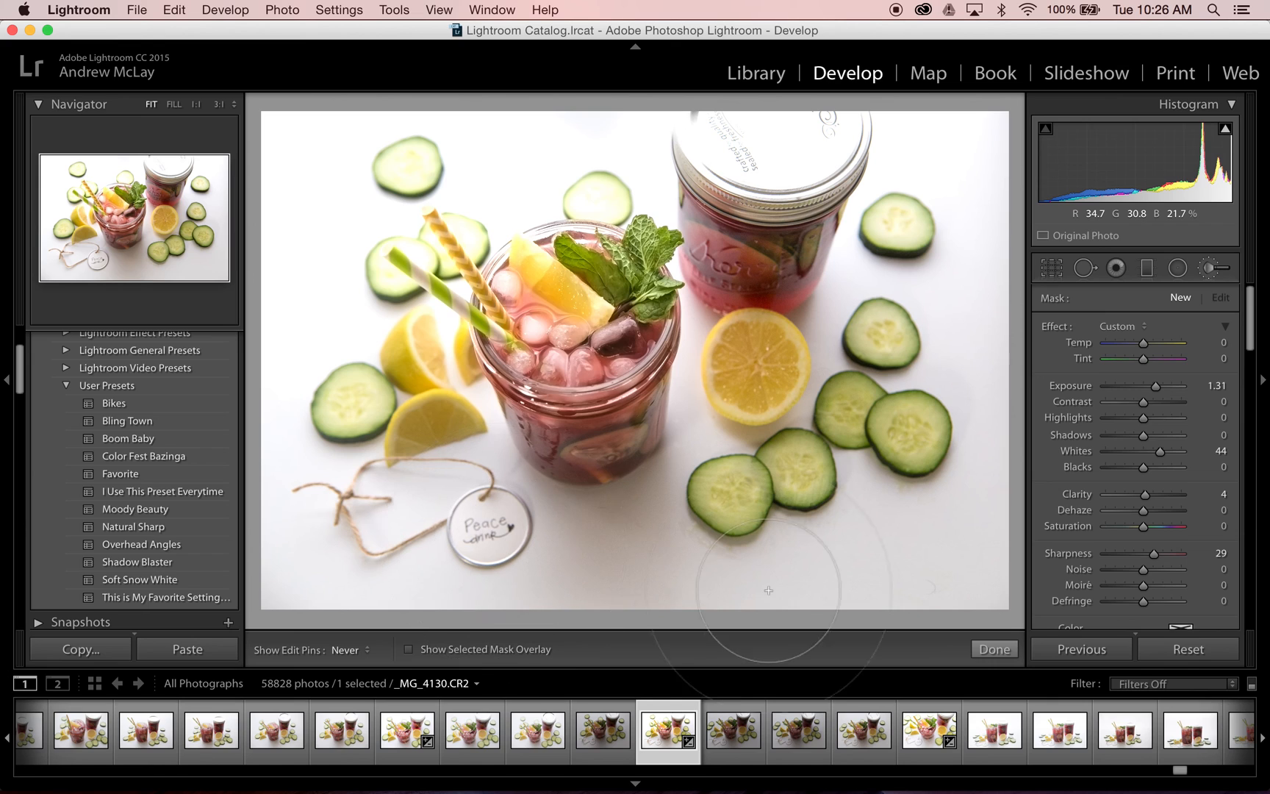
drag(525, 649, 494, 641)
drag(670, 568, 1263, 535)
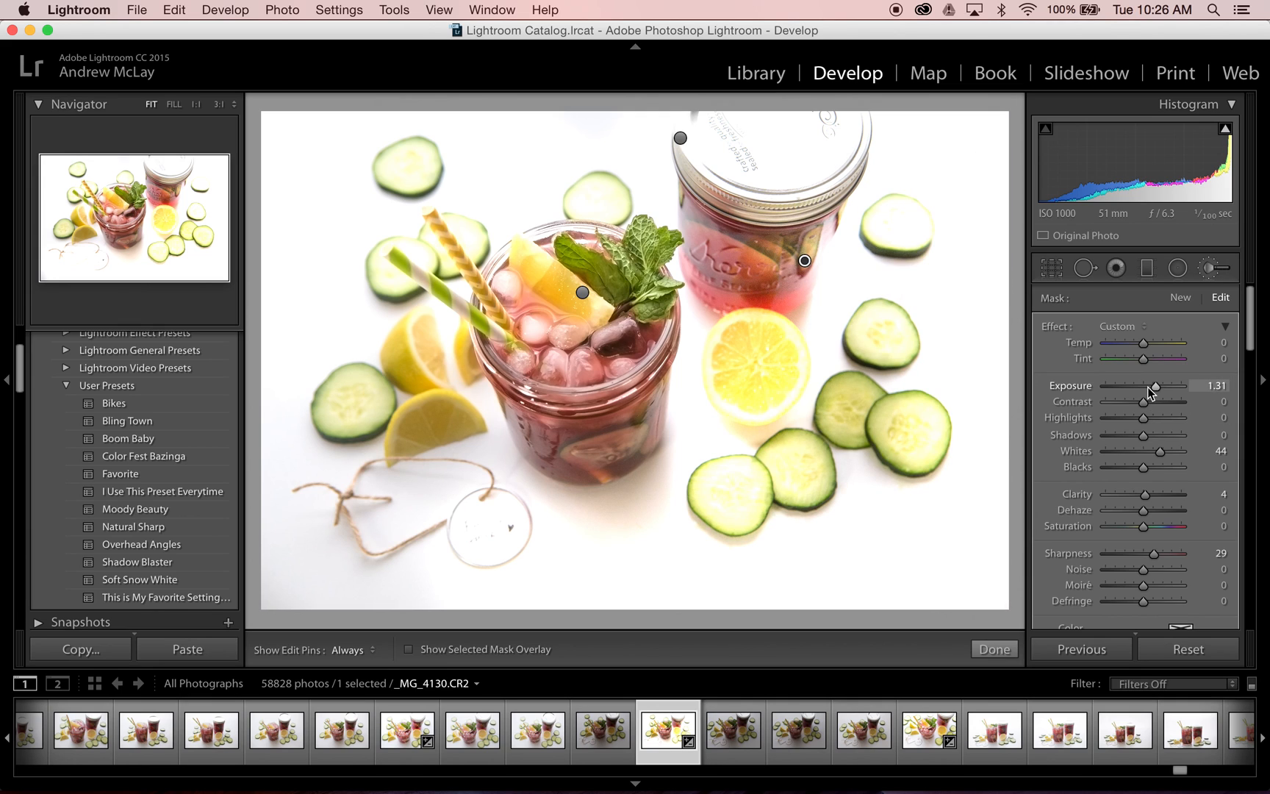
click(1148, 387)
drag(1147, 386, 1145, 385)
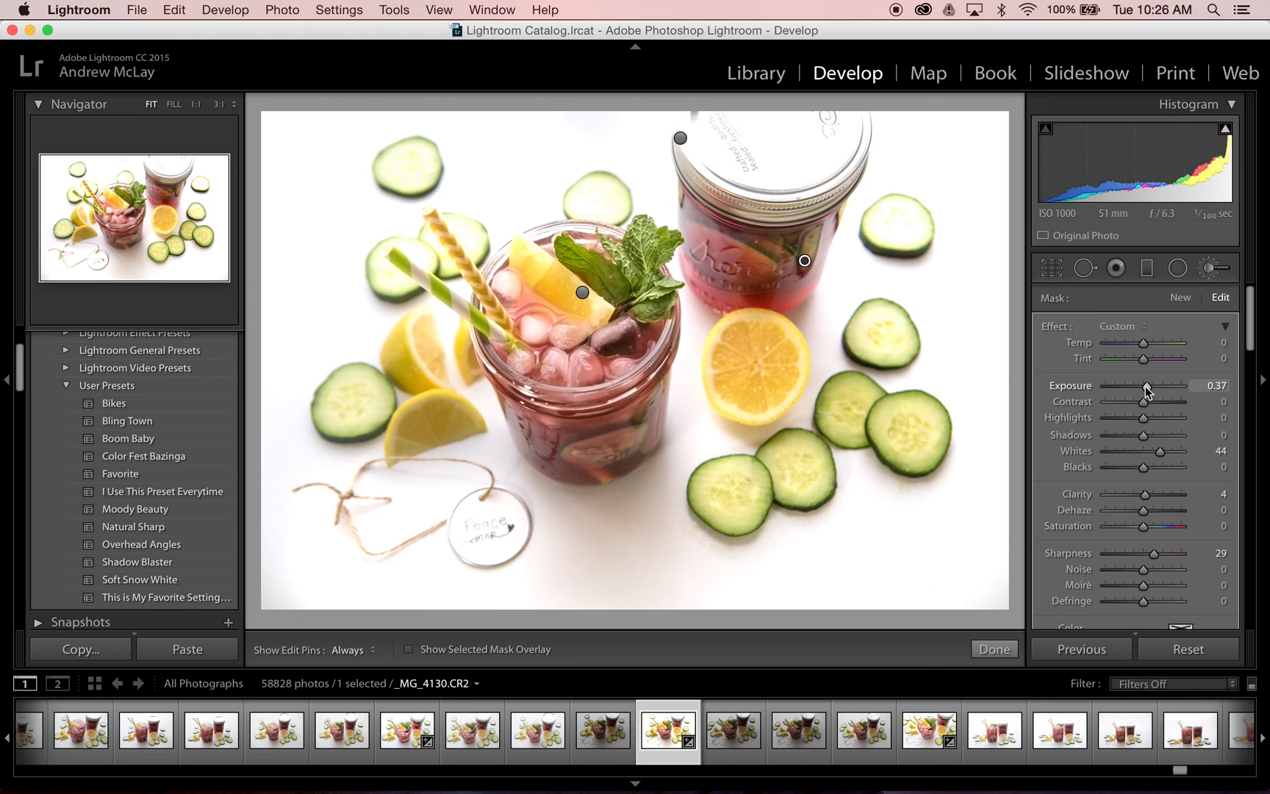
drag(1146, 386, 1146, 387)
click(994, 650)
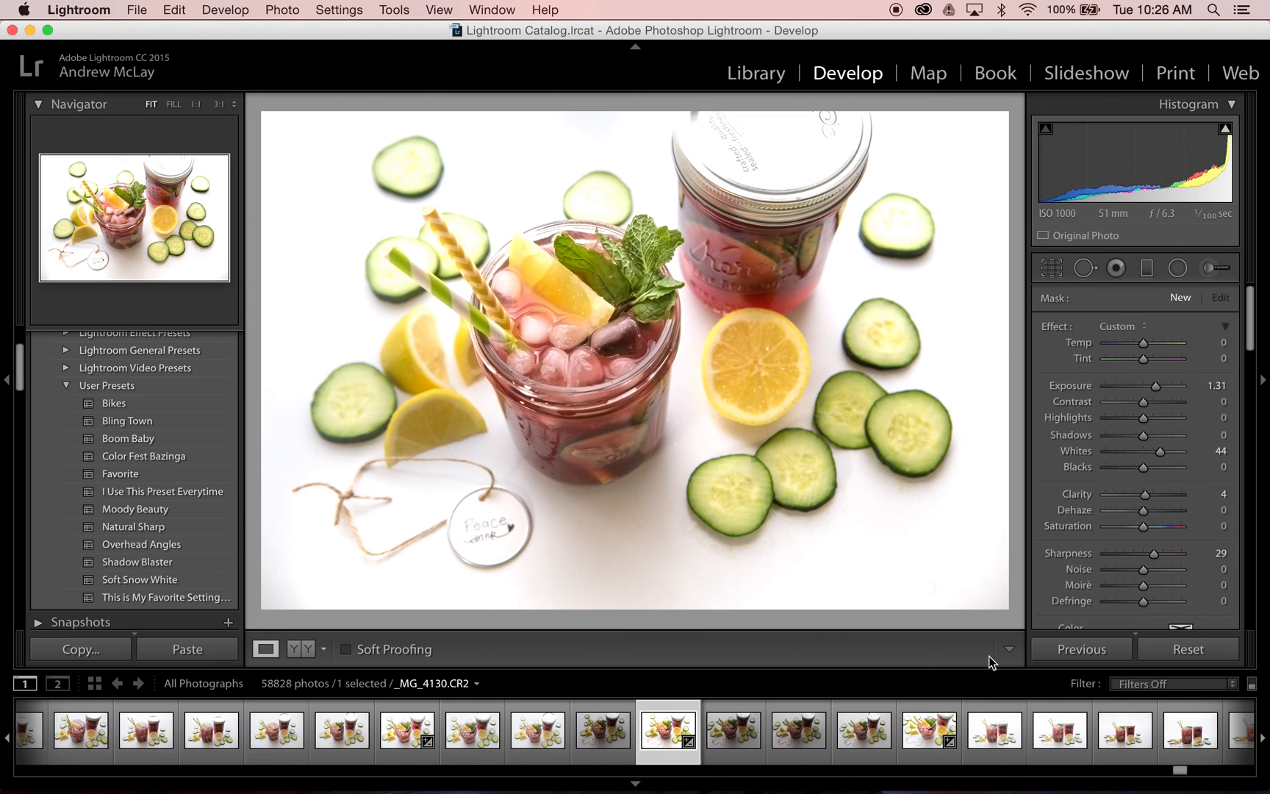